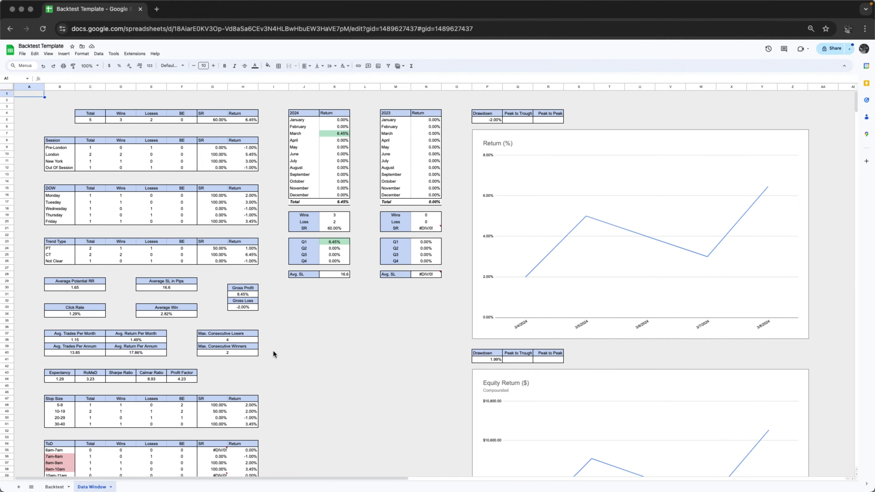
- Review the statistics tables and the return charts on the Data Window sheet
{"action": "scroll", "coordinate": [269, 302], "scroll_direction": "down", "scroll_amount": 5}
{"action": "scroll", "coordinate": [269, 306], "scroll_direction": "up", "scroll_amount": 3}
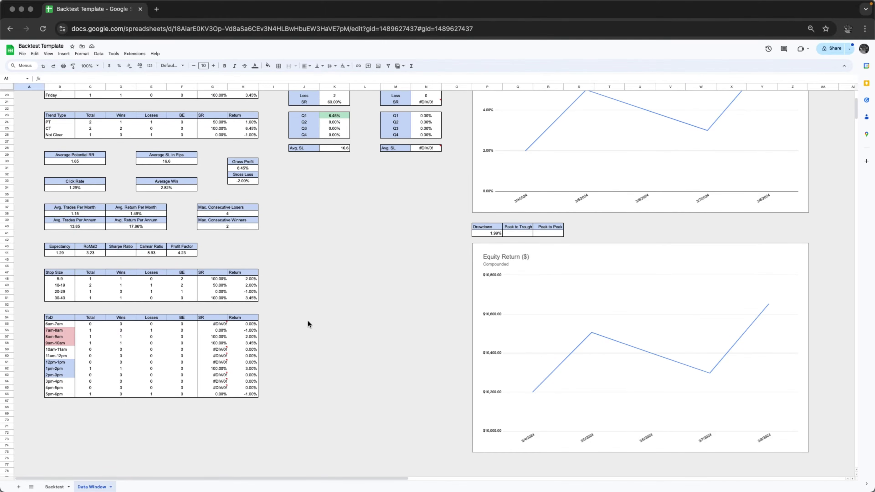
{"action": "scroll", "coordinate": [378, 362], "scroll_direction": "up", "scroll_amount": 5}
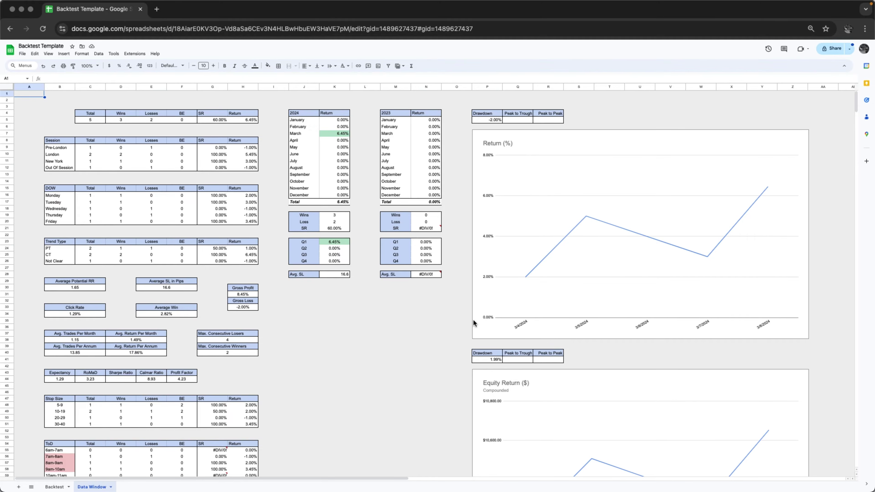
- Open the Backtest sheet and select the confluence columns from D POI through xyz
{"action": "left_click", "coordinate": [52, 487]}
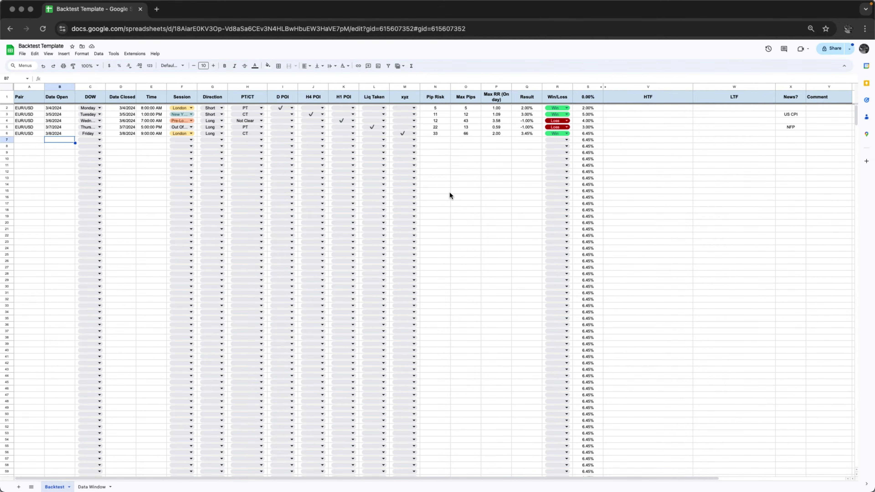
{"action": "left_click", "coordinate": [279, 84]}
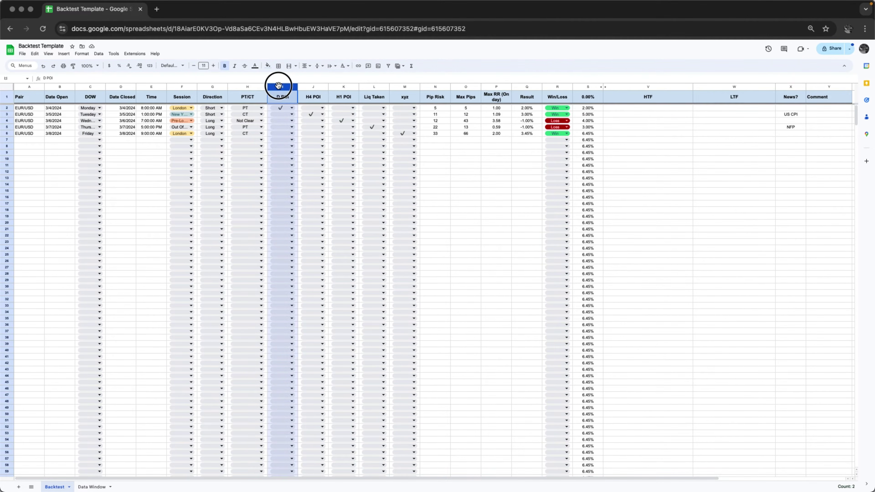
{"action": "left_click_drag", "start_coordinate": [284, 86], "coordinate": [395, 93]}
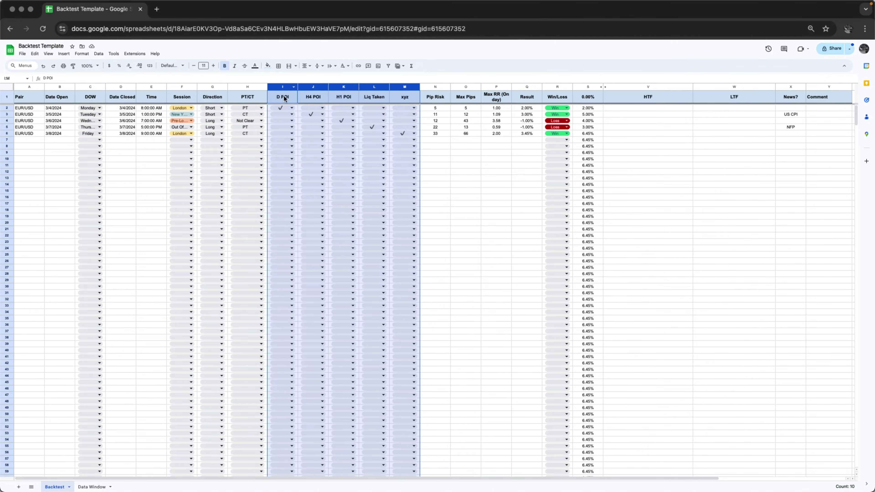
- Try a filter on the D POI column, check its filter options, and undo the filter
{"action": "left_click", "coordinate": [285, 87]}
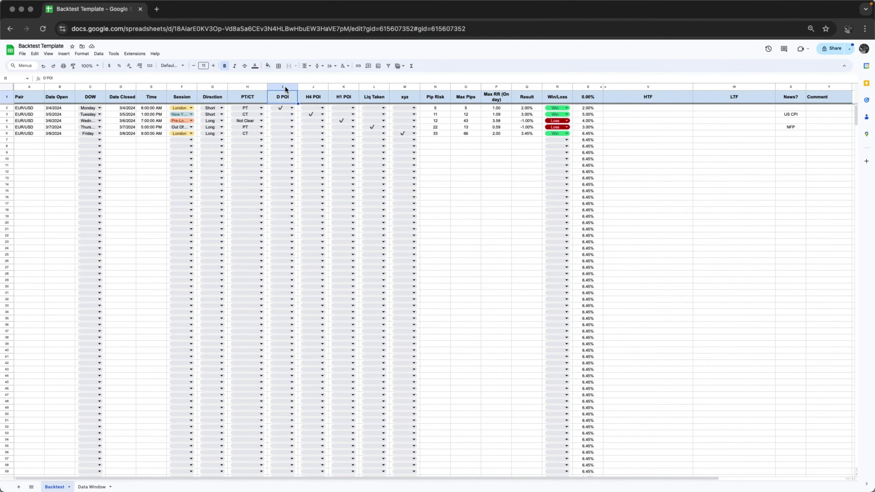
{"action": "left_click", "coordinate": [389, 66]}
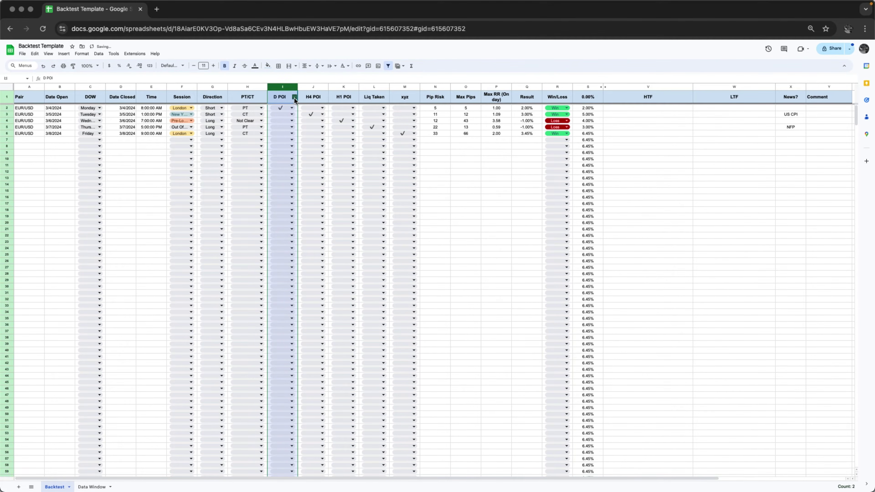
{"action": "left_click", "coordinate": [294, 97]}
{"action": "left_click", "coordinate": [253, 248]}
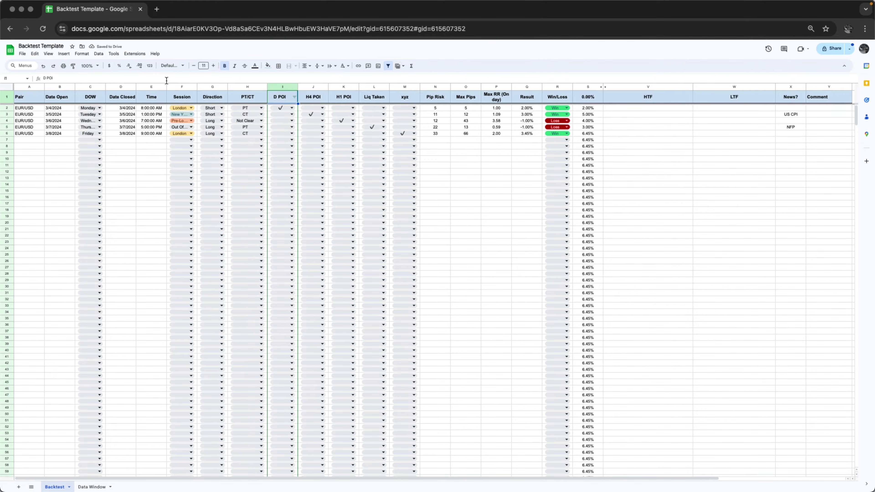
{"action": "left_click", "coordinate": [43, 65]}
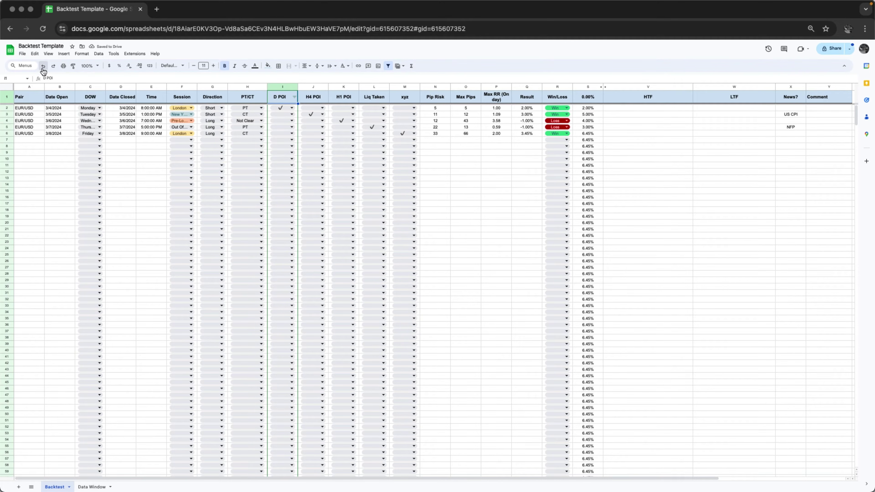
- Check the dropdown choices in row 3 for D POI, H1 POI, Liq Taken and xyz, and select the headers from D POI through xyz
{"action": "left_click", "coordinate": [289, 114]}
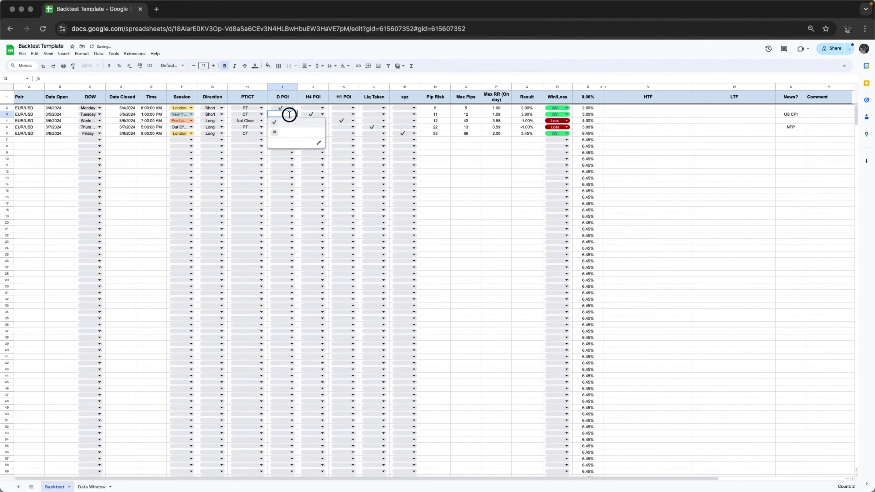
{"action": "left_click", "coordinate": [351, 115]}
{"action": "left_click", "coordinate": [383, 114]}
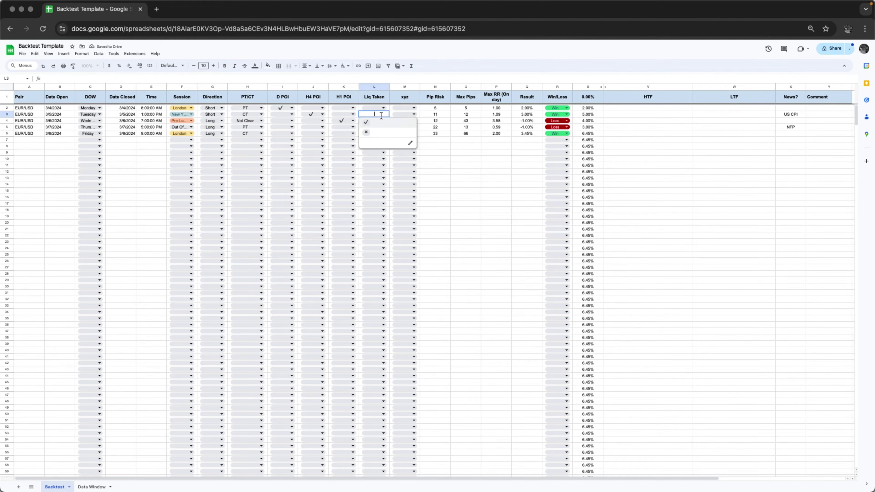
{"action": "left_click", "coordinate": [412, 115]}
{"action": "left_click", "coordinate": [434, 175]}
{"action": "left_click", "coordinate": [402, 97]}
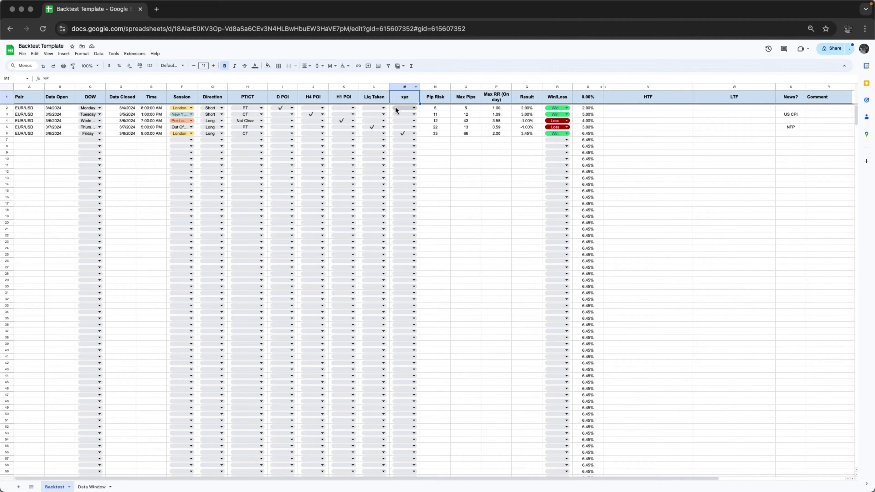
{"action": "left_click_drag", "start_coordinate": [393, 99], "coordinate": [295, 98]}
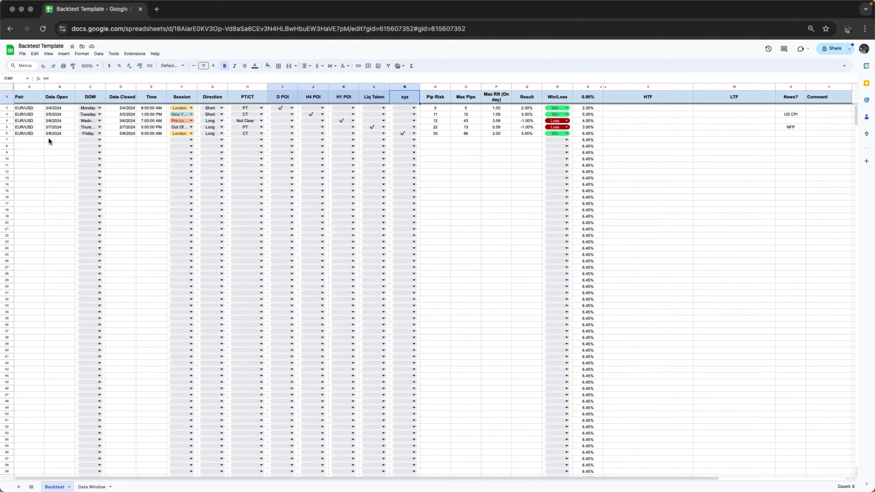
- Enter 10/03/2024 as the Date Open in row 7 and check how the date picker interprets it
{"action": "left_click", "coordinate": [27, 88]}
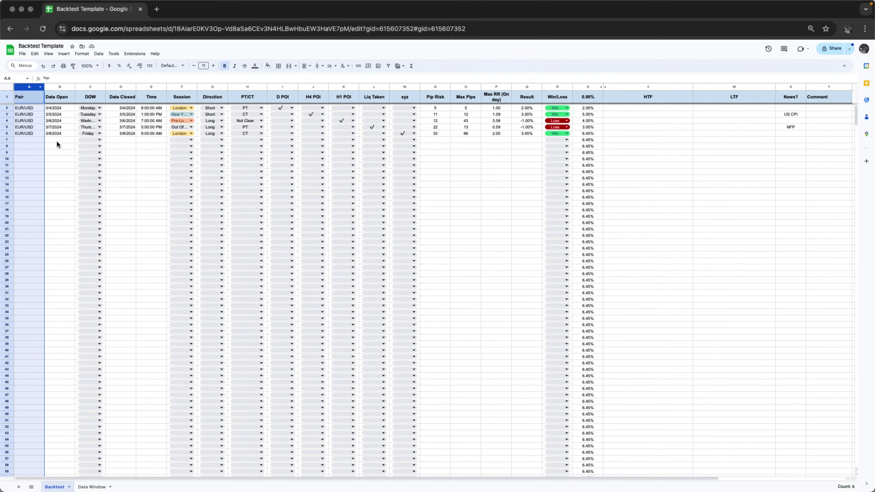
{"action": "left_click", "coordinate": [56, 86]}
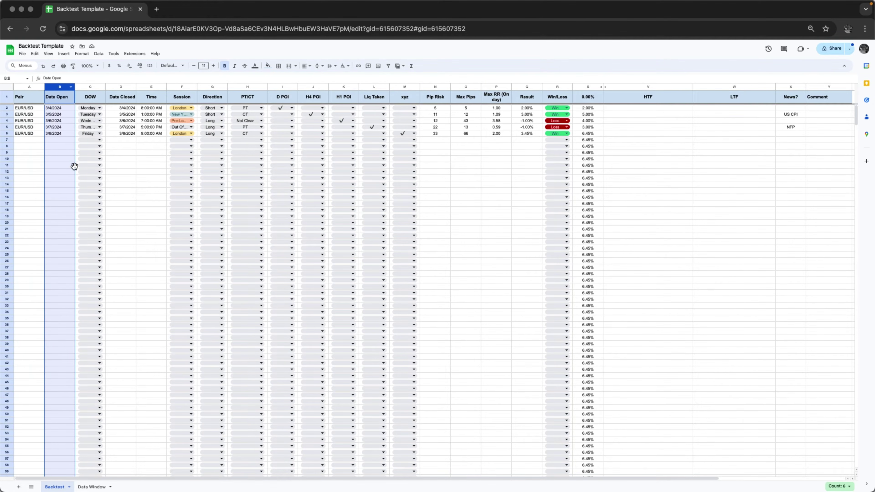
{"action": "left_click", "coordinate": [58, 141]}
{"action": "double_click", "coordinate": [57, 141]}
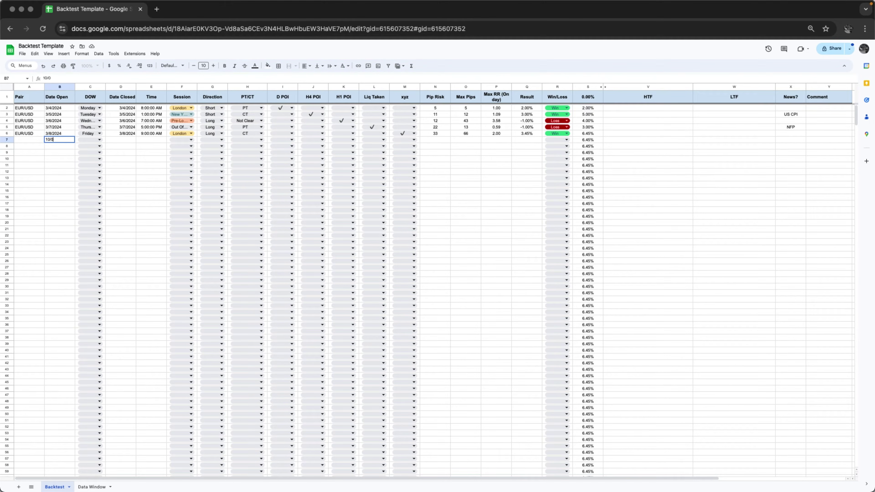
{"action": "type", "text": "10/03/2024"}
{"action": "key", "text": "Return"}
{"action": "double_click", "coordinate": [53, 141]}
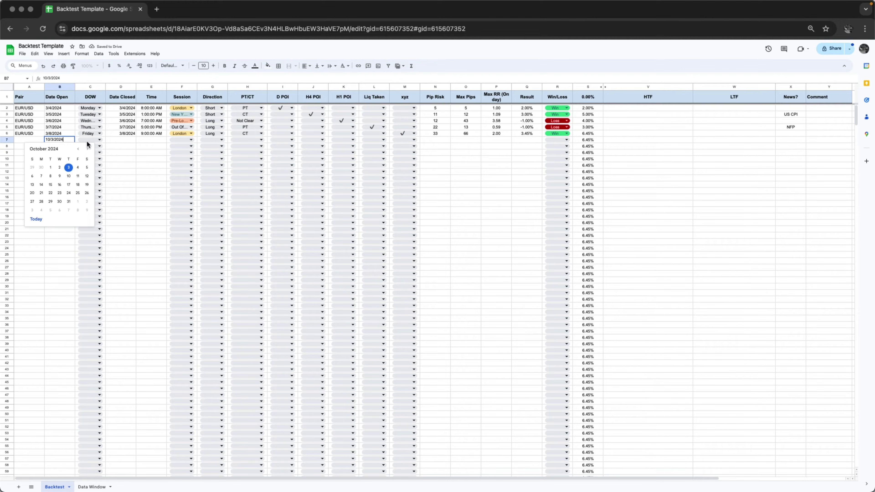
{"action": "key", "text": "Escape"}
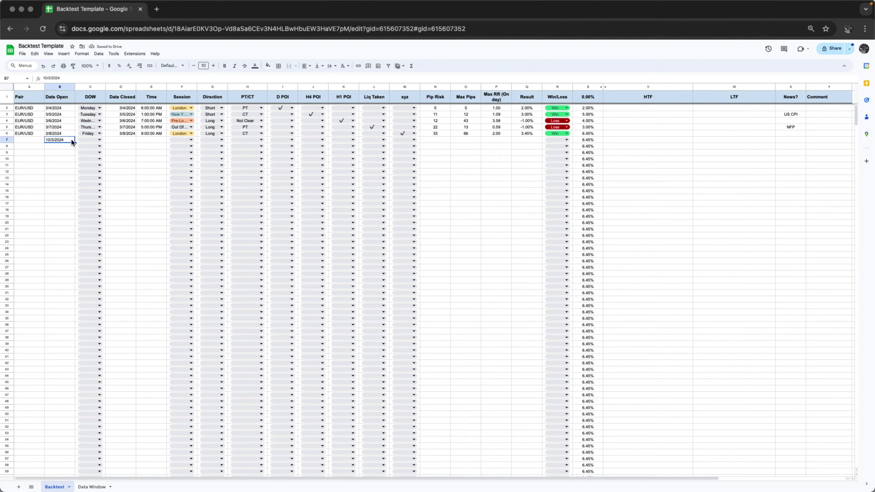
- Change row 7's Date Open to 3/10/2023, check it in the date picker, and clear the cell
{"action": "type", "text": "03/10/20"}
{"action": "key", "text": "Return"}
{"action": "double_click", "coordinate": [65, 139]}
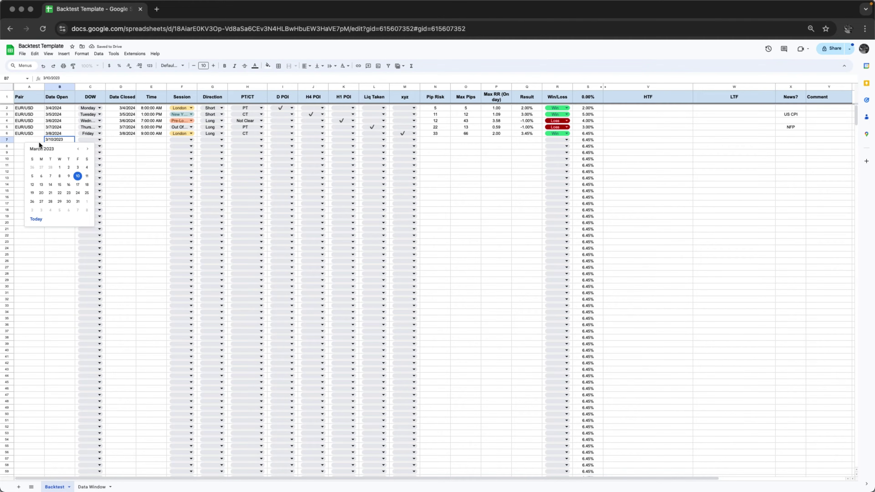
{"action": "left_click", "coordinate": [30, 139]}
{"action": "left_click", "coordinate": [69, 140]}
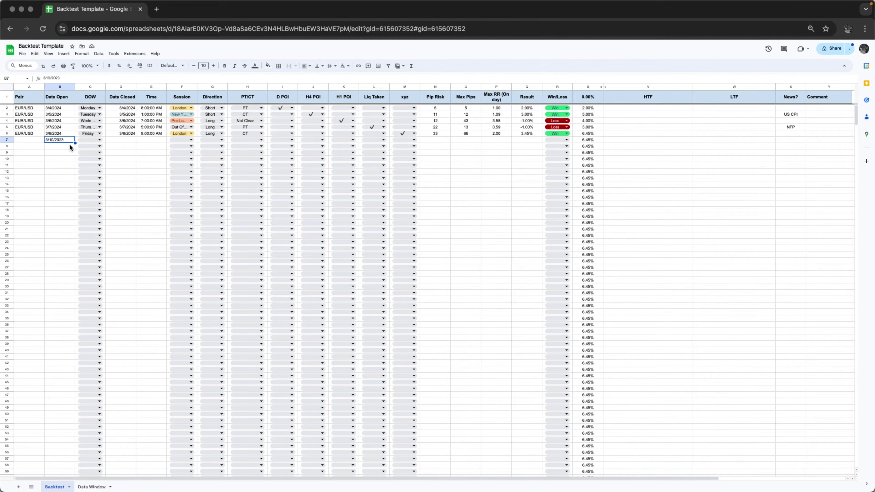
{"action": "key", "text": "Delete"}
- Check the weekday options offered in the DOW dropdown of row 7 without choosing one
{"action": "left_click", "coordinate": [92, 140]}
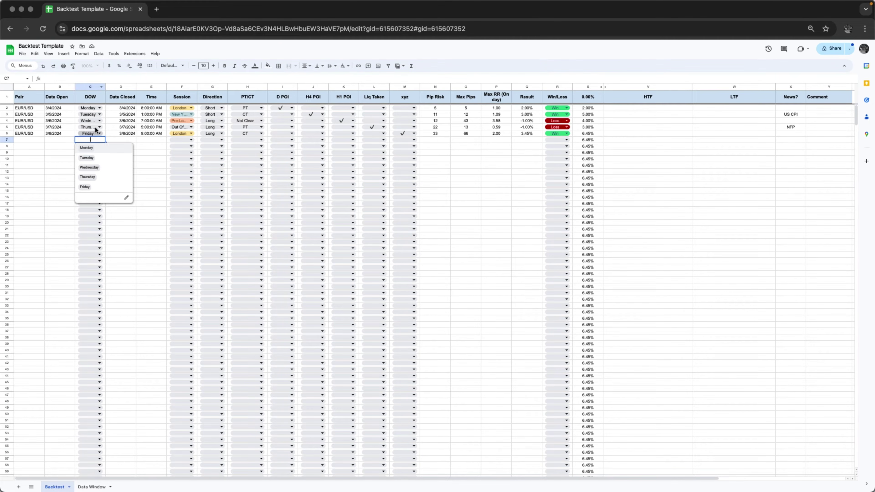
{"action": "left_click", "coordinate": [61, 138]}
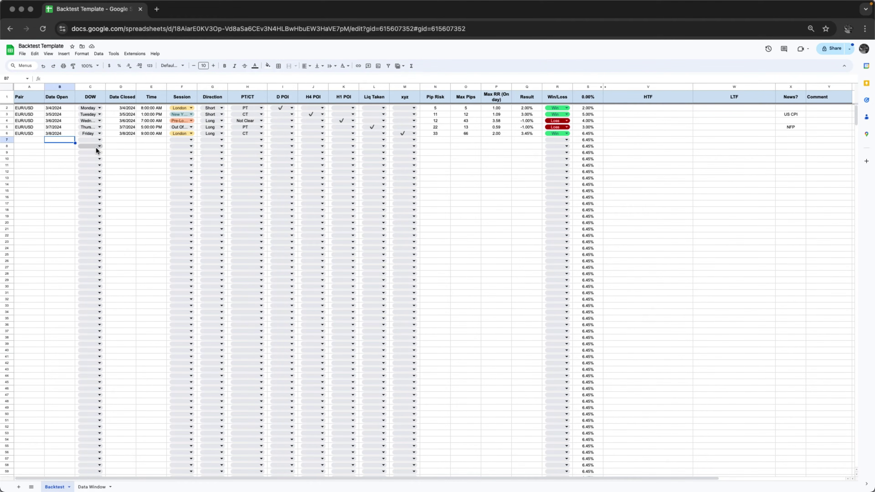
{"action": "left_click", "coordinate": [99, 141]}
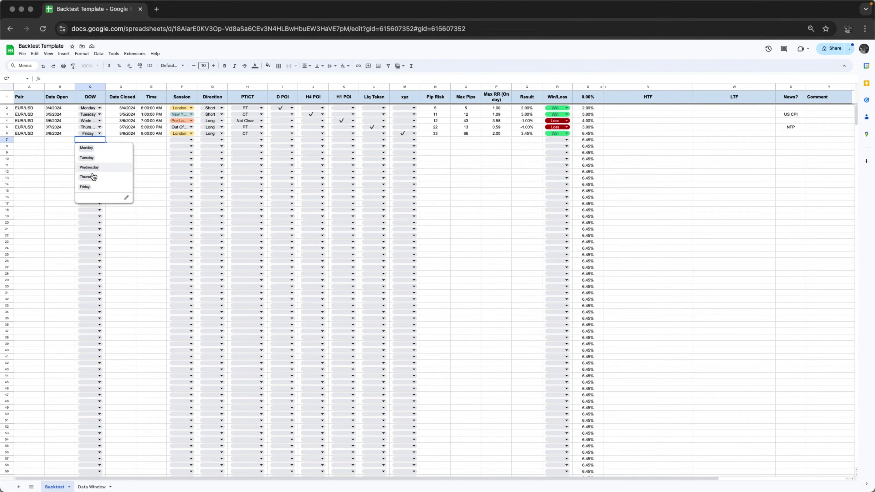
{"action": "left_click", "coordinate": [57, 139]}
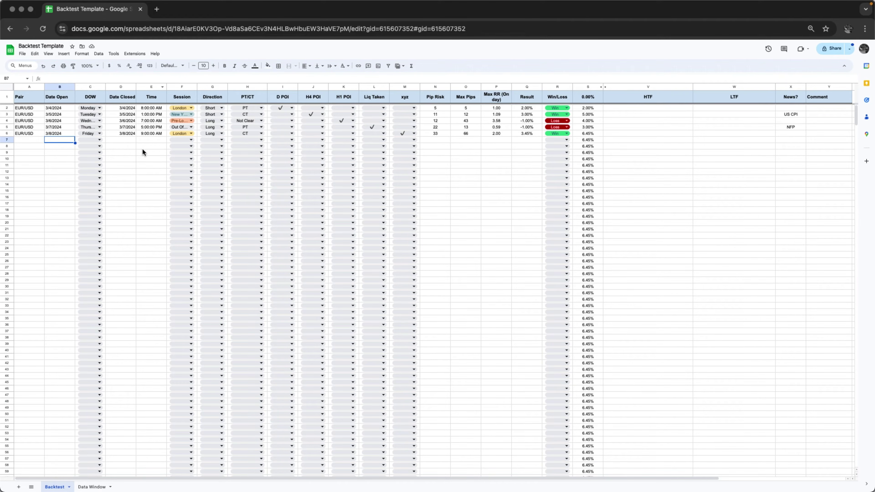
- Look over the Time and Session columns and check the session options available for row 7
{"action": "left_click", "coordinate": [147, 140]}
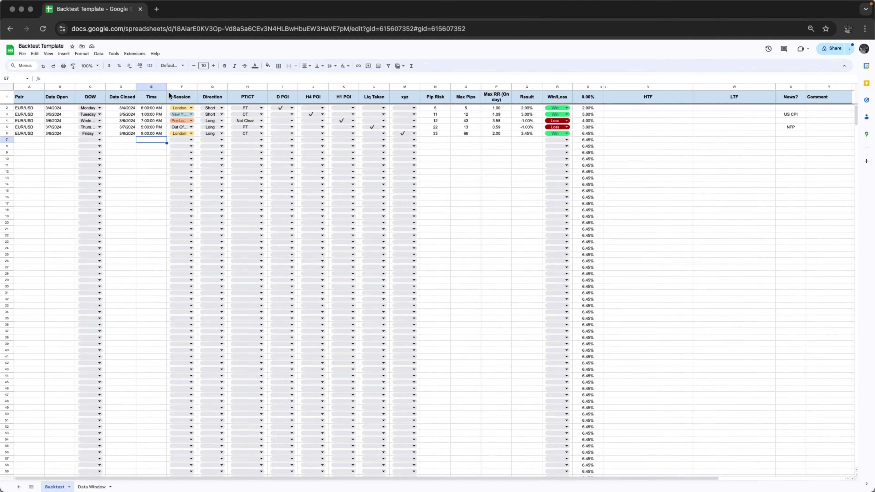
{"action": "left_click", "coordinate": [182, 87]}
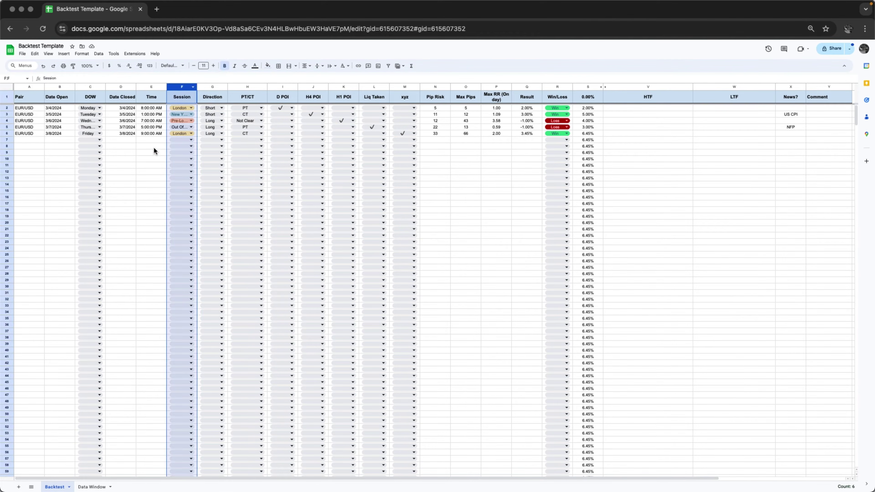
{"action": "left_click", "coordinate": [155, 140]}
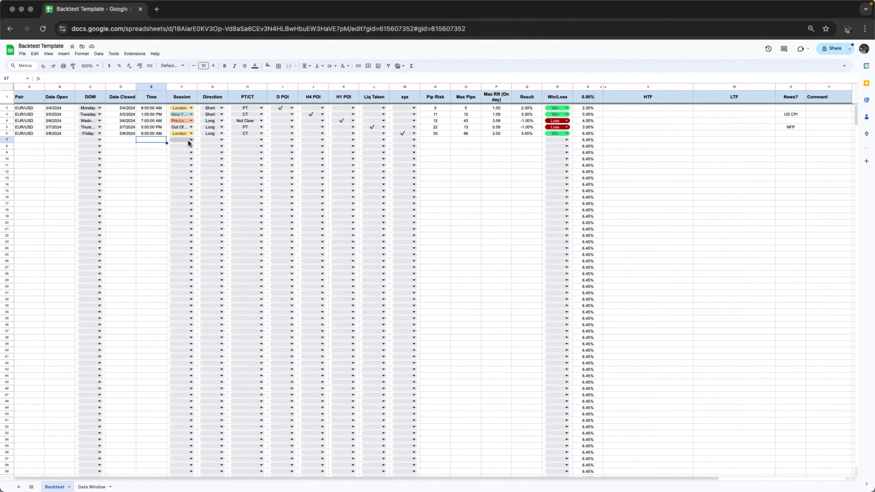
{"action": "left_click", "coordinate": [190, 141]}
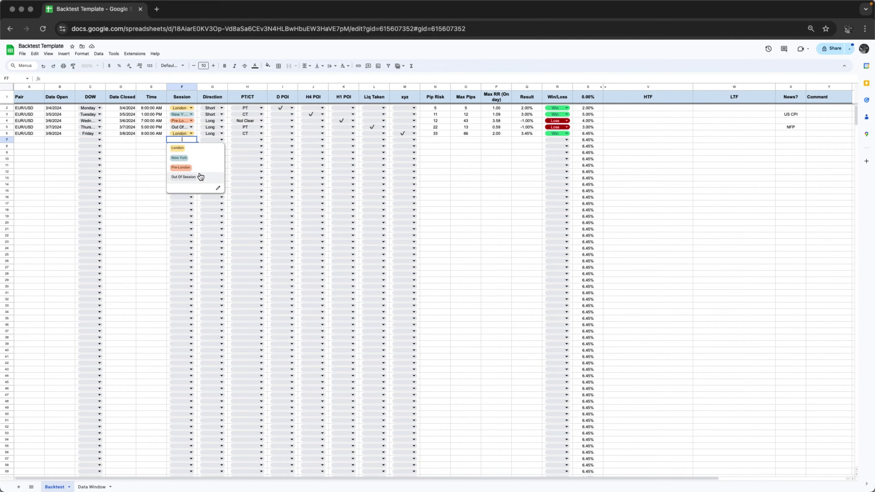
{"action": "left_click", "coordinate": [159, 139]}
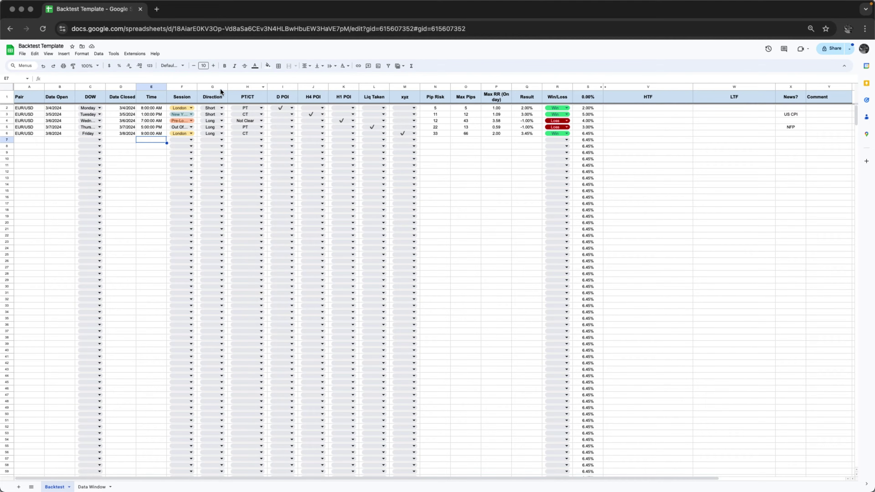
- Check the Direction and PT/CT dropdown options in row 7, and review the columns from D POI through xyz
{"action": "left_click", "coordinate": [220, 139]}
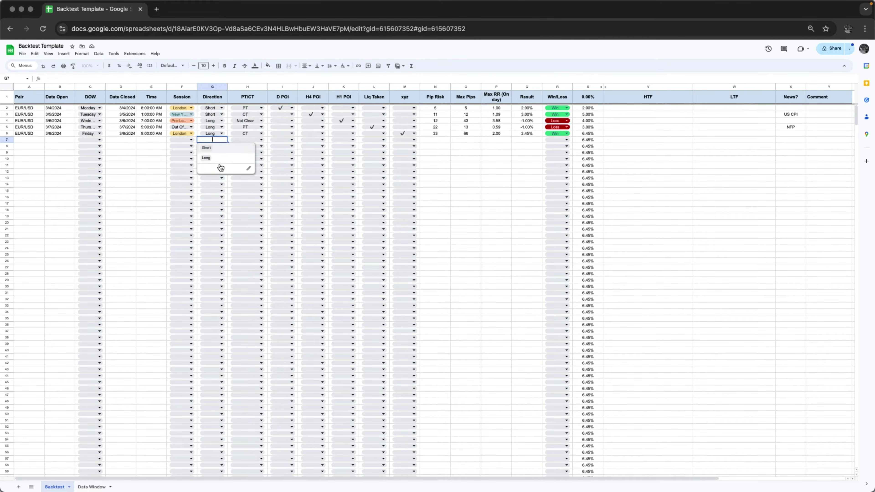
{"action": "left_click", "coordinate": [248, 87]}
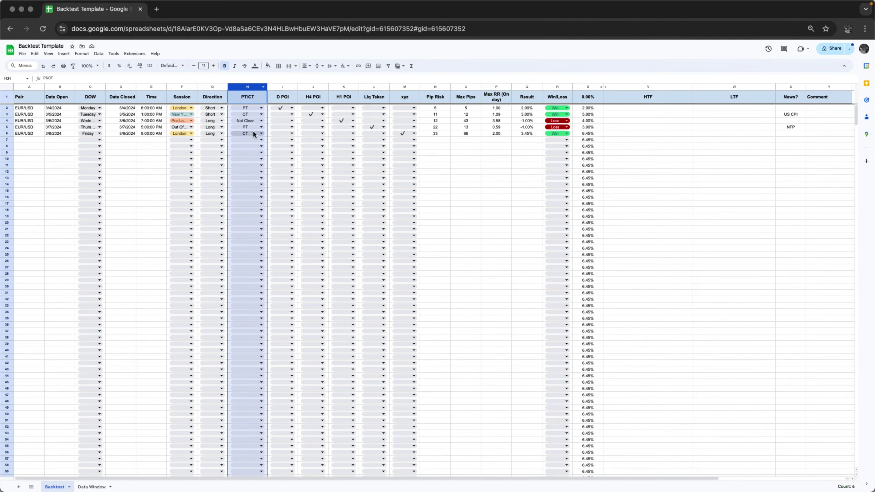
{"action": "left_click", "coordinate": [250, 139]}
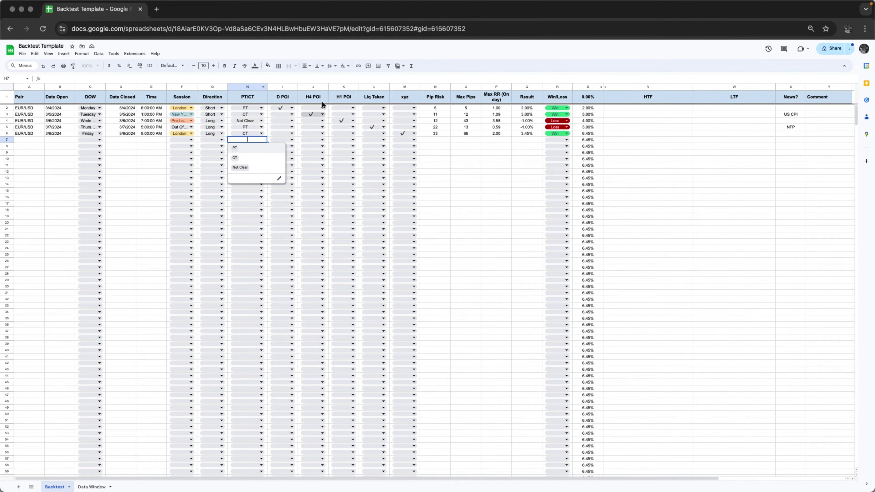
{"action": "left_click", "coordinate": [438, 171]}
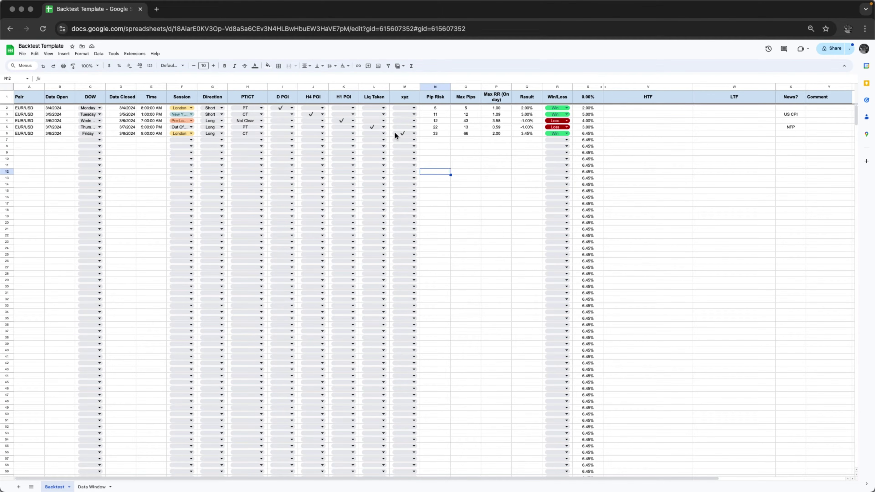
{"action": "left_click_drag", "start_coordinate": [276, 87], "coordinate": [403, 87]}
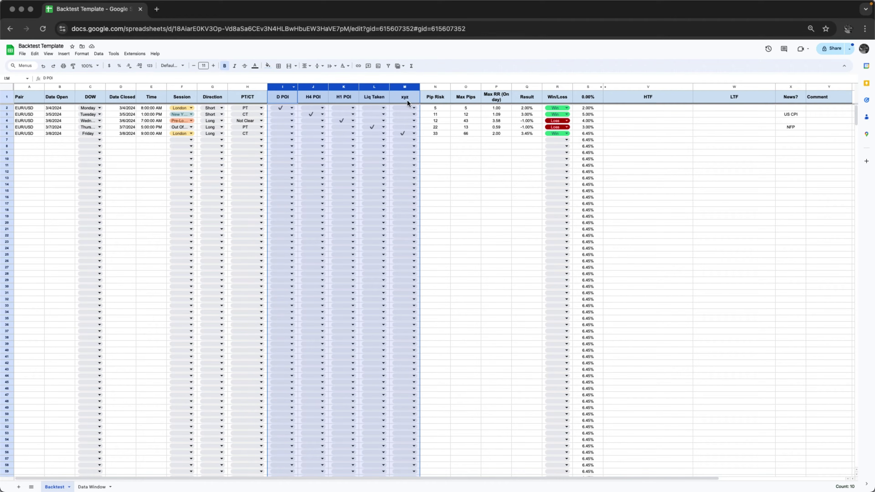
{"action": "left_click", "coordinate": [308, 108]}
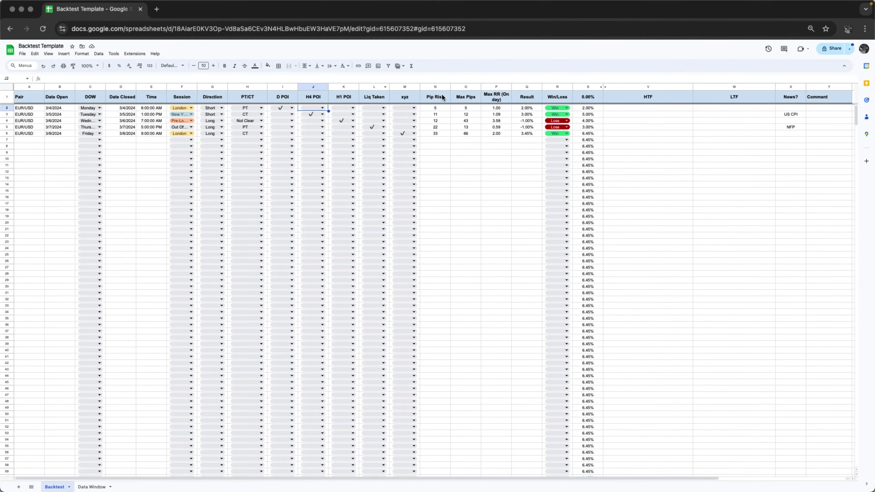
- Look over the Pip Risk and Max Pips columns of the Backtest sheet
{"action": "left_click", "coordinate": [436, 86]}
{"action": "left_click", "coordinate": [439, 140]}
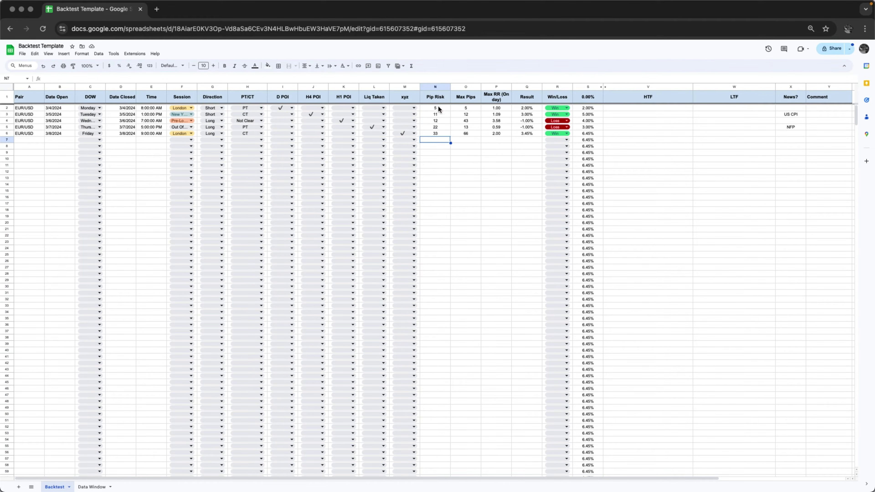
{"action": "left_click", "coordinate": [469, 86]}
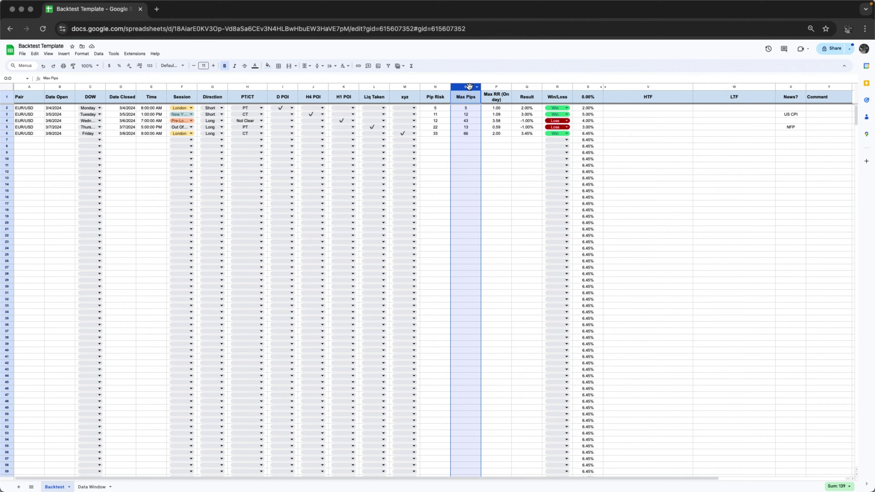
{"action": "left_click", "coordinate": [487, 139]}
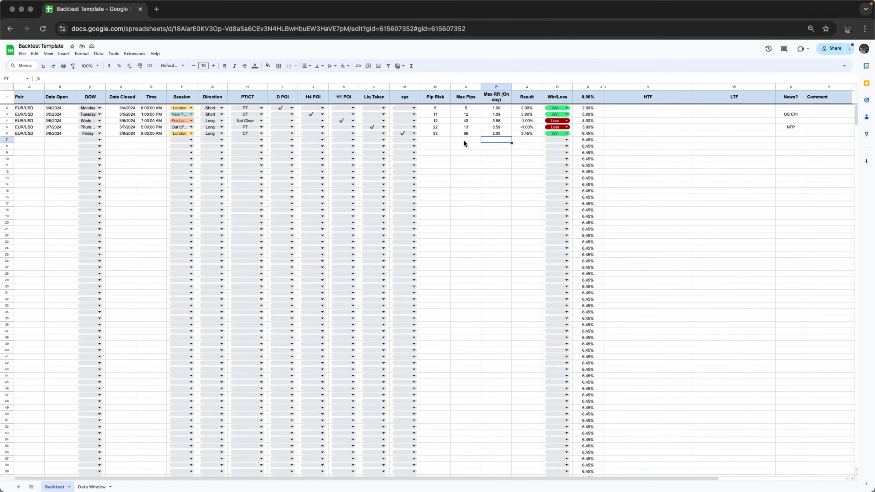
- Rename the Max Pips header to "Max Pips (On day)" and wrap its text within the column width
{"action": "left_click", "coordinate": [471, 100]}
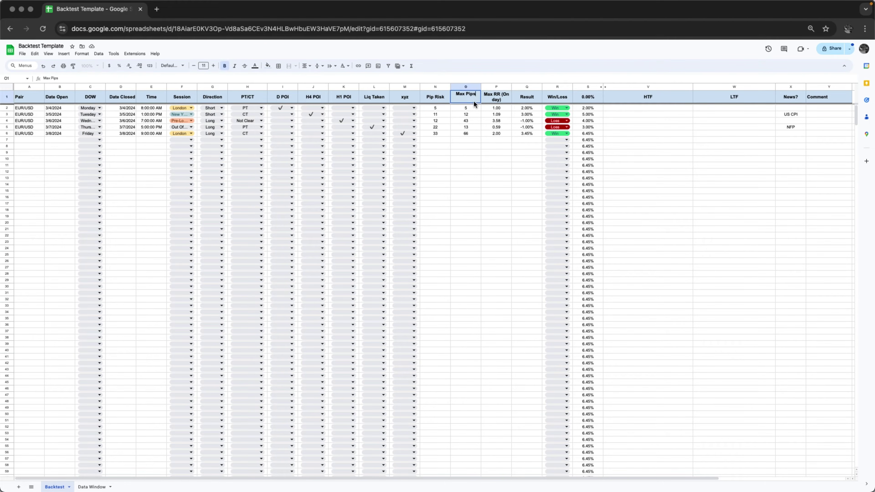
{"action": "type", "text": "(On day)"}
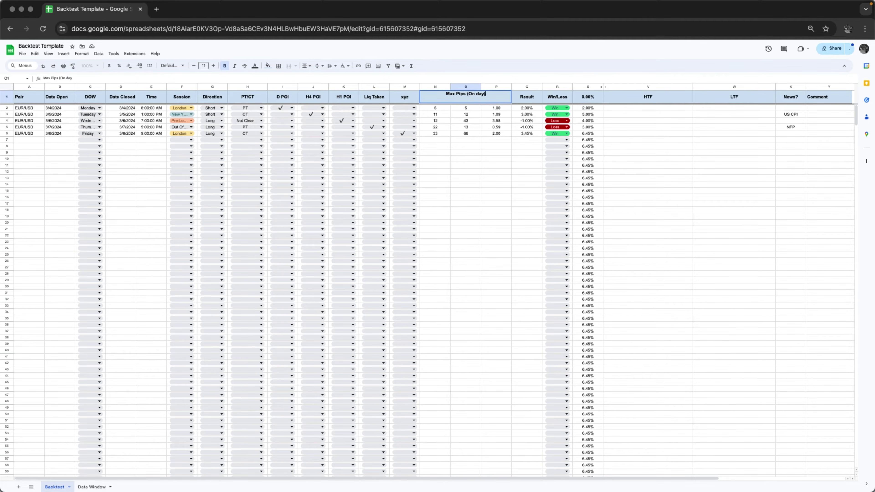
{"action": "key", "text": "Return"}
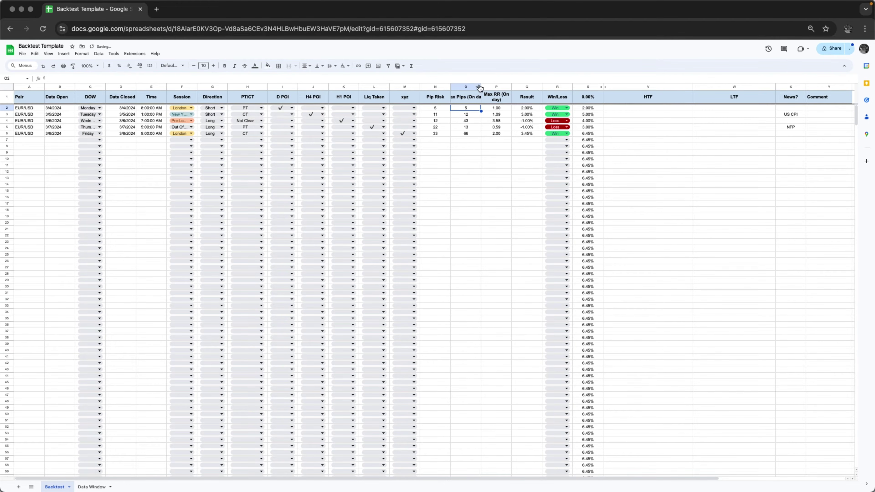
{"action": "left_click", "coordinate": [495, 99]}
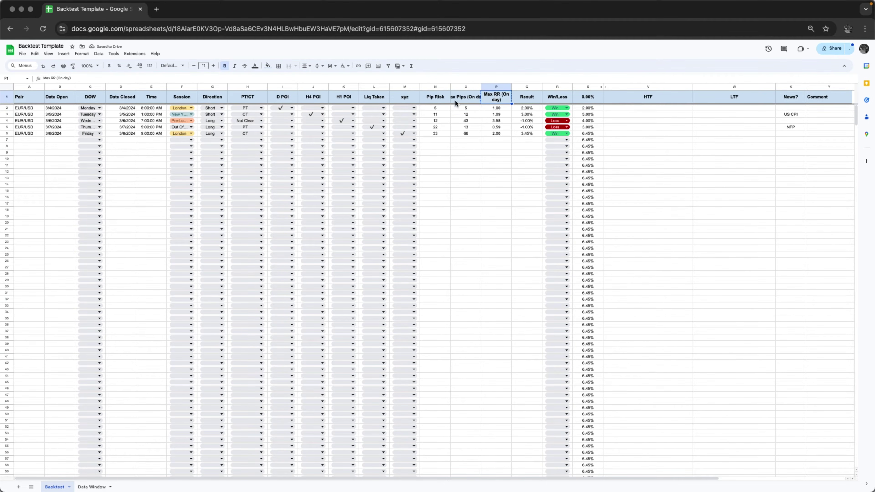
{"action": "left_click", "coordinate": [464, 146]}
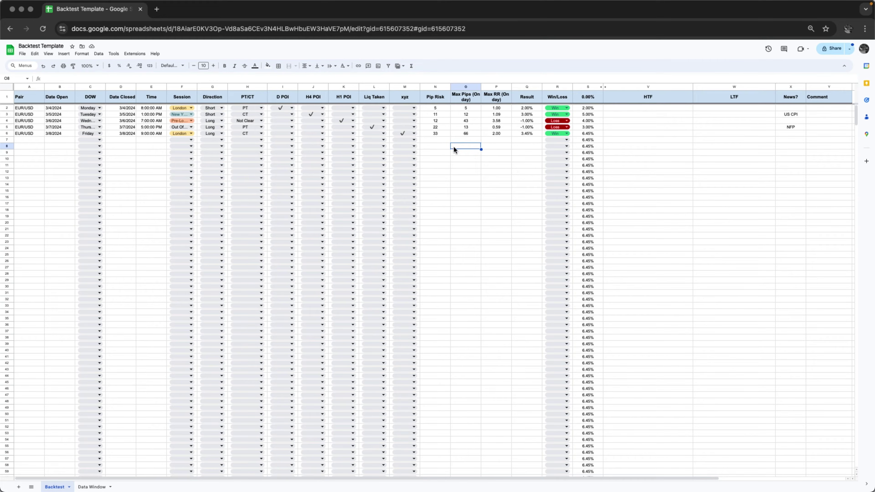
- Review the Max Pips (On day) column and compare it with the Max RR (On day) column
{"action": "left_click", "coordinate": [466, 87]}
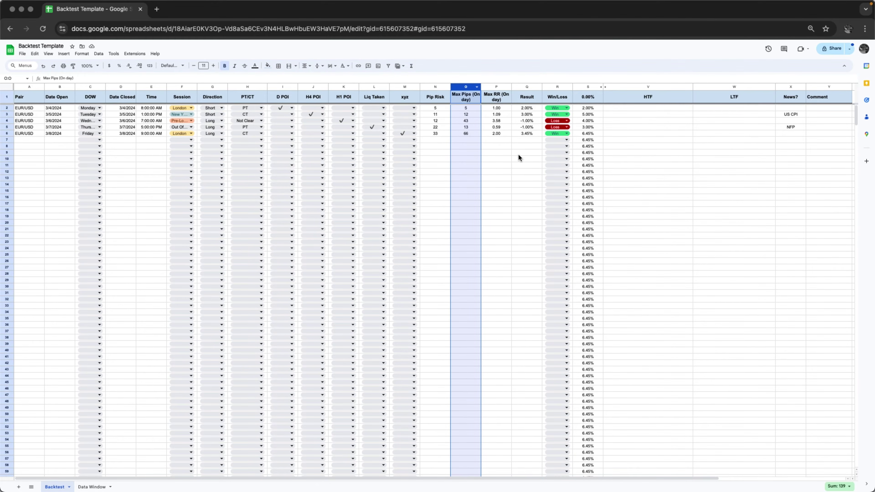
{"action": "left_click", "coordinate": [498, 141]}
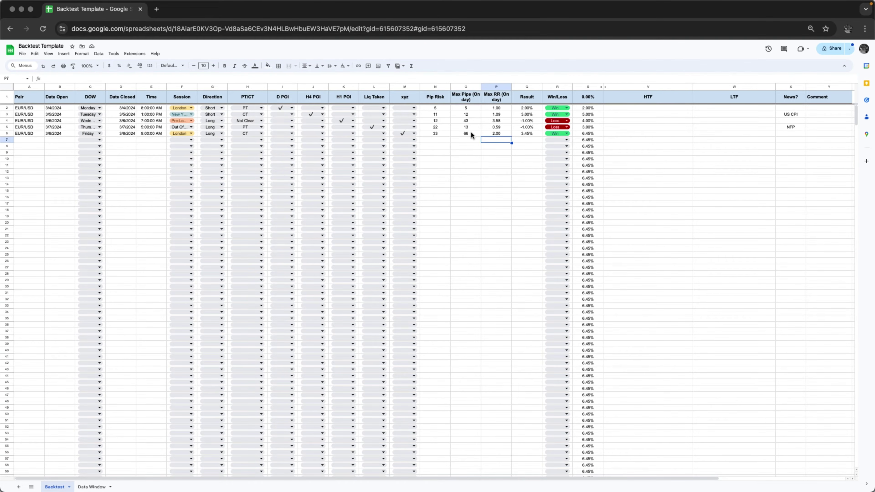
{"action": "scroll", "coordinate": [470, 133], "scroll_direction": "right", "scroll_amount": 1}
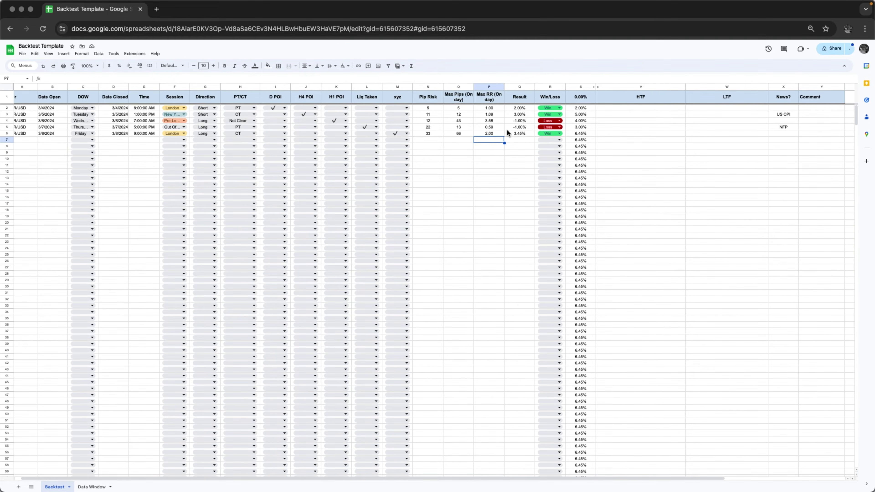
{"action": "scroll", "coordinate": [520, 130], "scroll_direction": "left", "scroll_amount": 1}
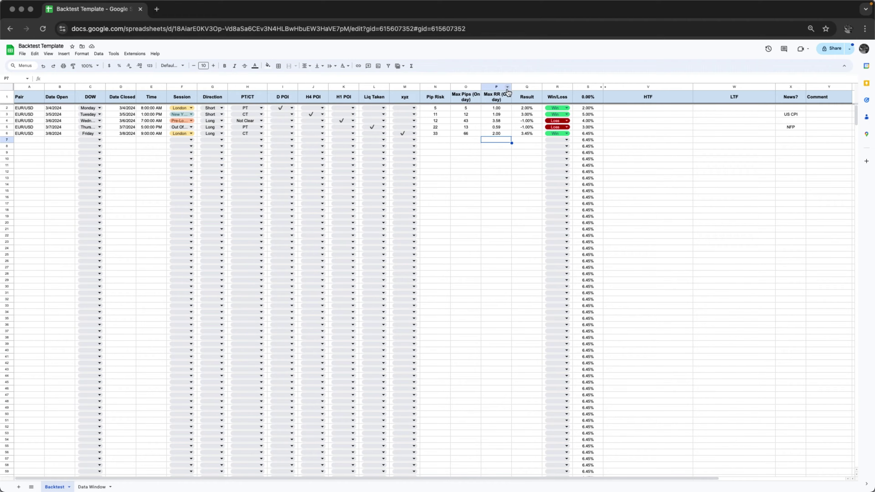
{"action": "left_click", "coordinate": [500, 86]}
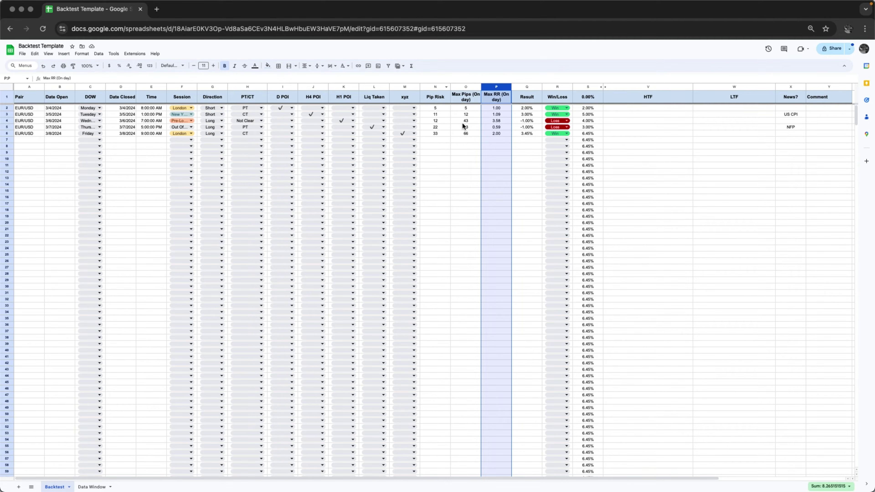
{"action": "left_click", "coordinate": [469, 141]}
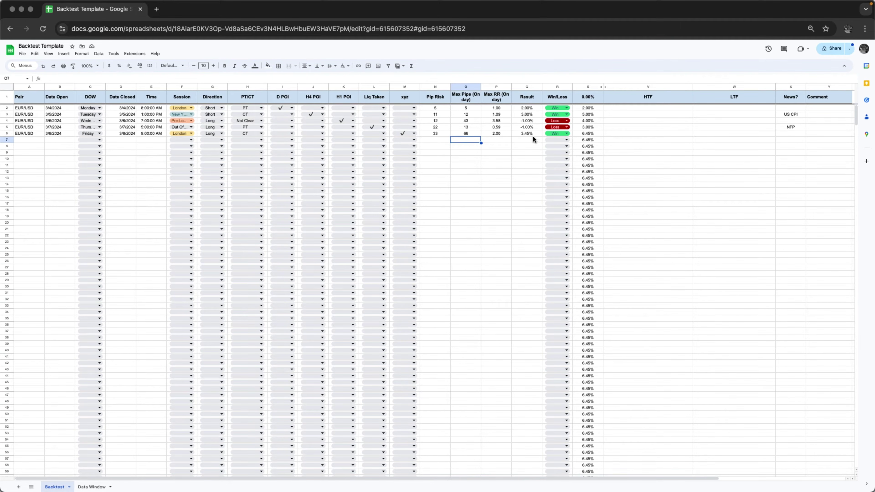
- Check the Win/Loss options available in row 7 and inspect the running percentage formulas in column S
{"action": "left_click", "coordinate": [559, 139]}
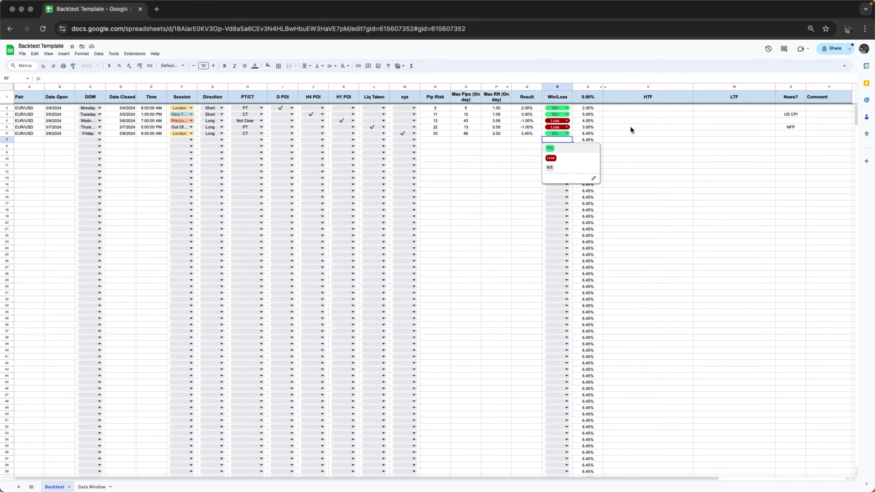
{"action": "left_click", "coordinate": [619, 145]}
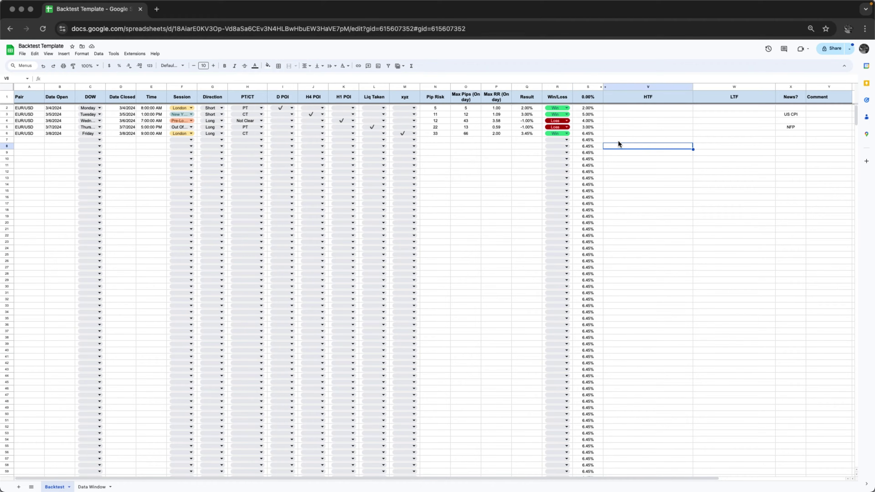
{"action": "left_click", "coordinate": [588, 87]}
{"action": "double_click", "coordinate": [590, 108]}
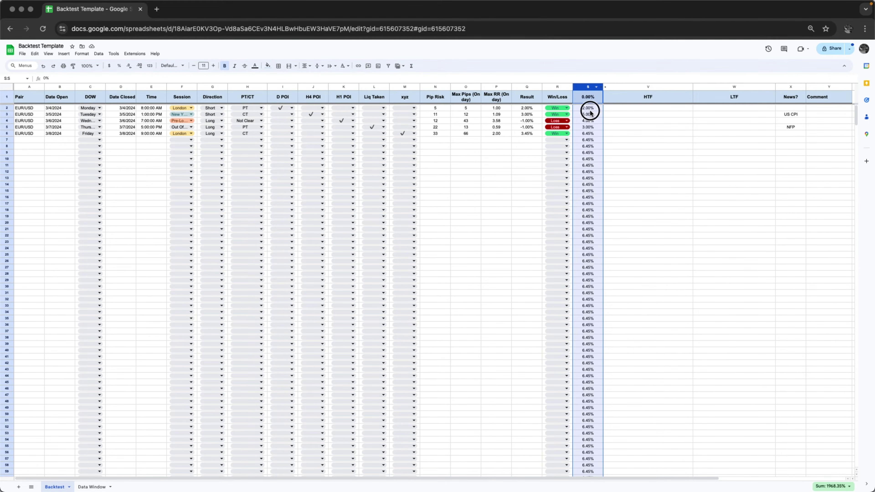
{"action": "double_click", "coordinate": [591, 114]}
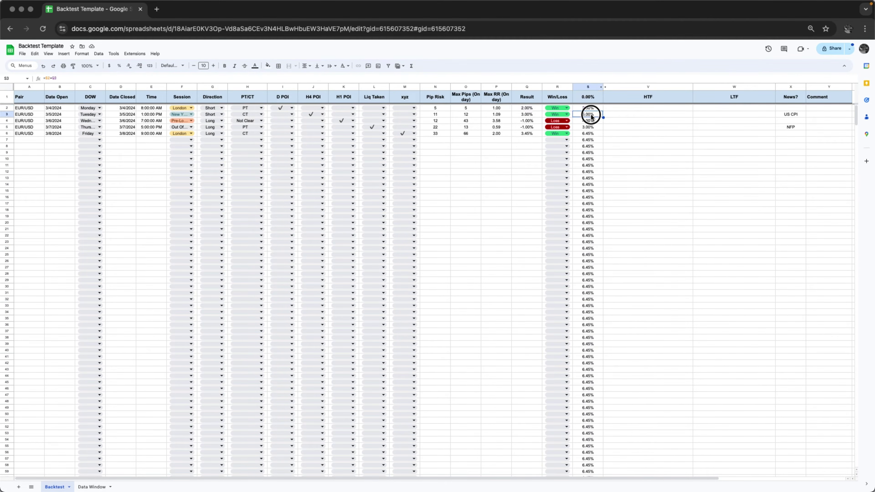
{"action": "double_click", "coordinate": [591, 121]}
{"action": "double_click", "coordinate": [593, 125]}
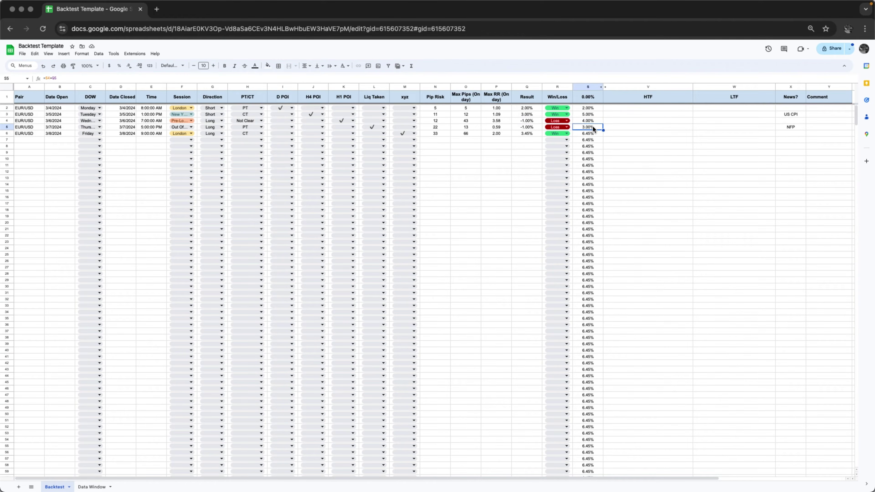
{"action": "left_click", "coordinate": [632, 134]}
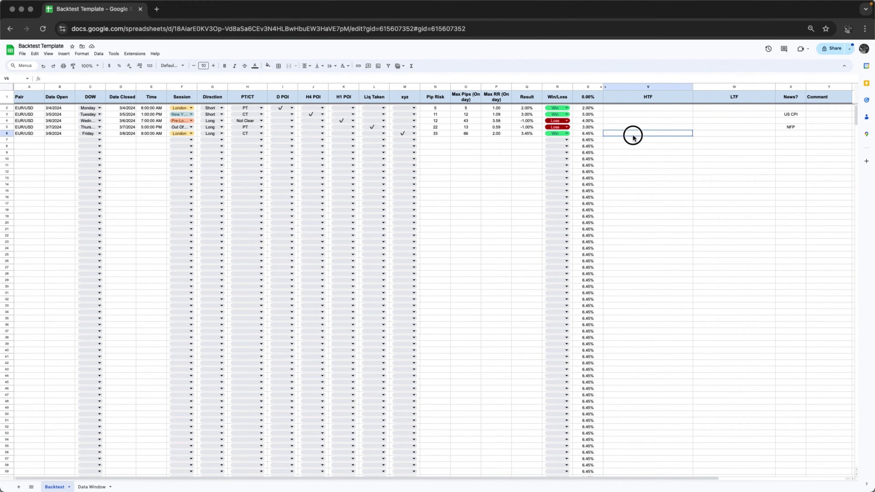
- Reveal the hidden columns T and U beside column S, and hide them again
{"action": "left_click", "coordinate": [601, 88]}
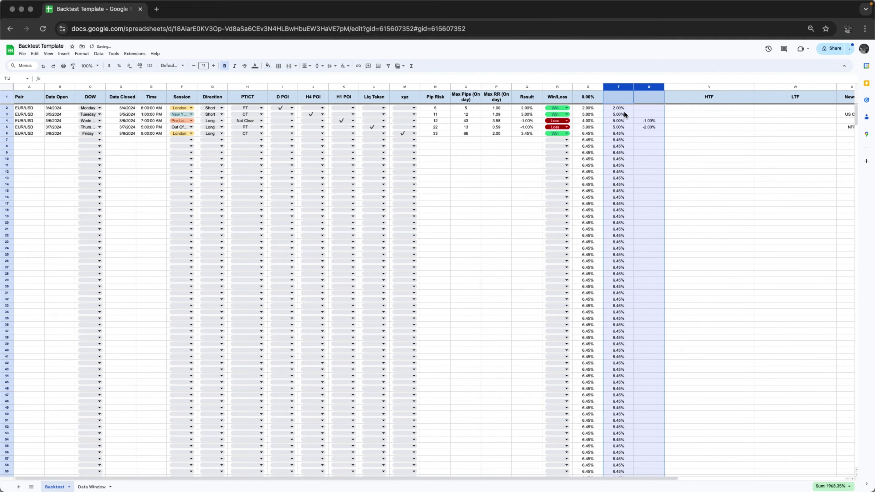
{"action": "right_click", "coordinate": [620, 85]}
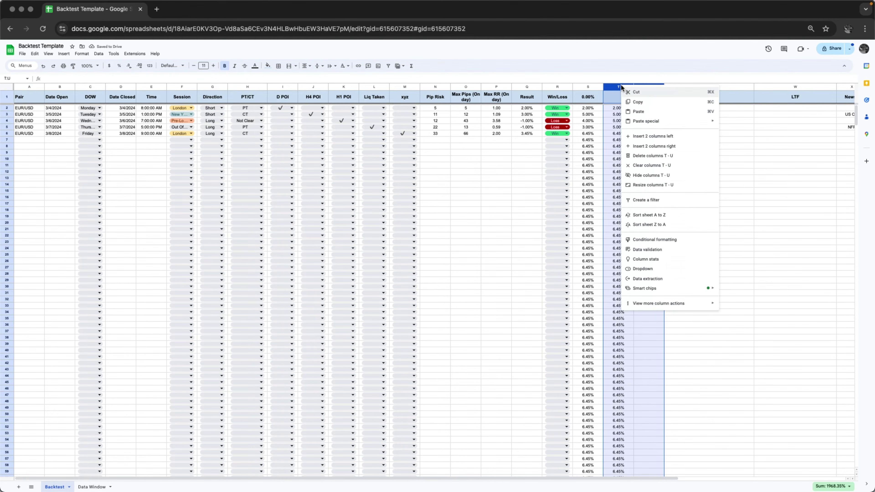
{"action": "left_click", "coordinate": [662, 177]}
{"action": "left_click", "coordinate": [649, 108]}
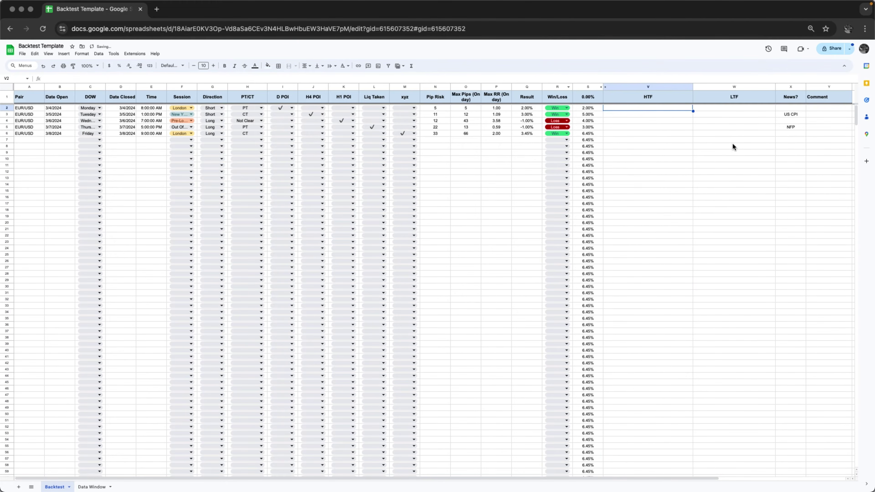
- Review the HTF, LTF and News? columns of the Backtest sheet
{"action": "left_click", "coordinate": [655, 139]}
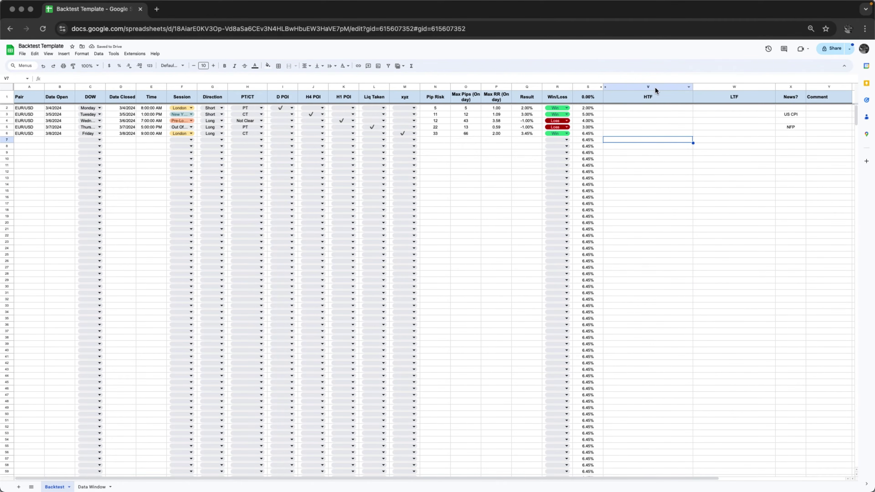
{"action": "left_click", "coordinate": [655, 87]}
{"action": "left_click", "coordinate": [744, 87]}
{"action": "left_click", "coordinate": [683, 108]}
{"action": "left_click", "coordinate": [709, 109]}
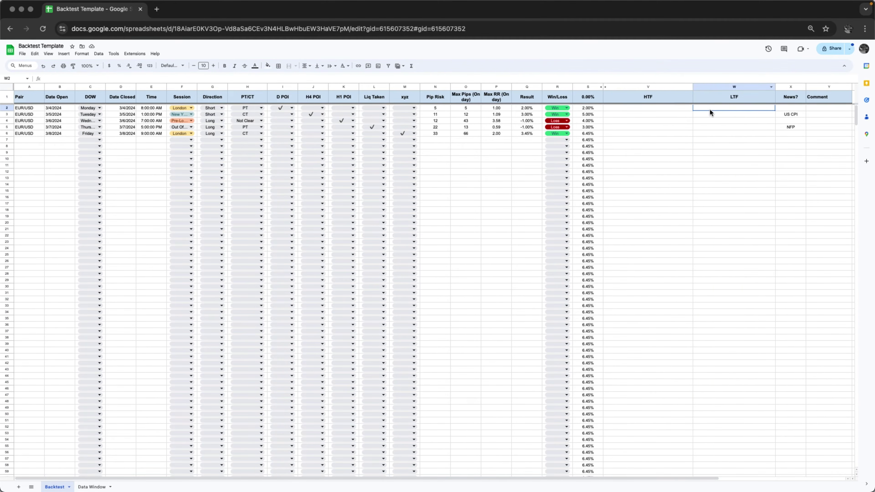
{"action": "left_click", "coordinate": [681, 107]}
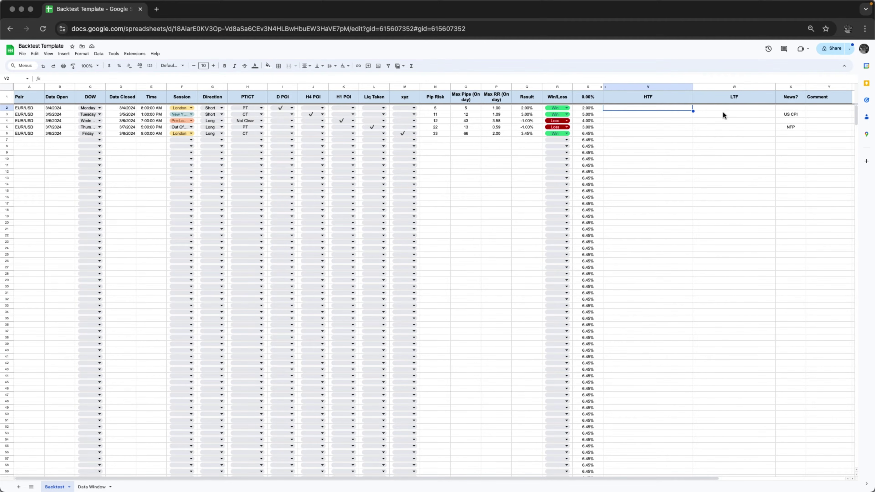
{"action": "scroll", "coordinate": [722, 112], "scroll_direction": "right", "scroll_amount": 5}
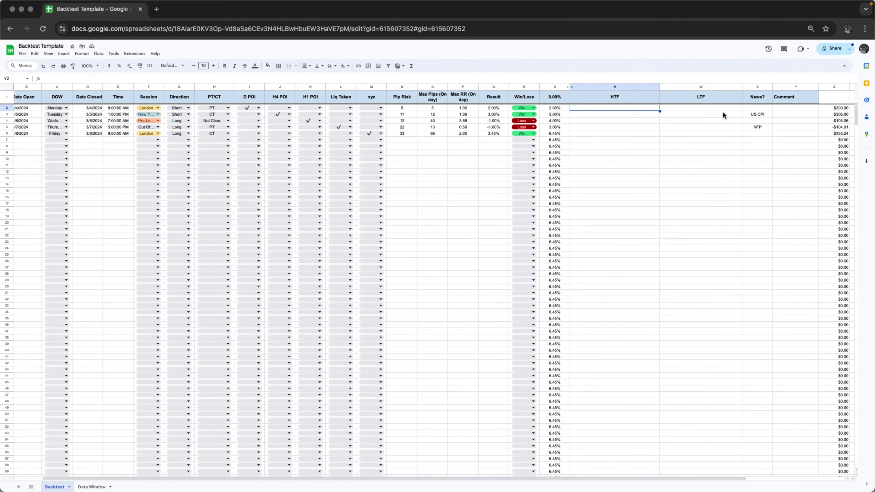
{"action": "left_click", "coordinate": [650, 86]}
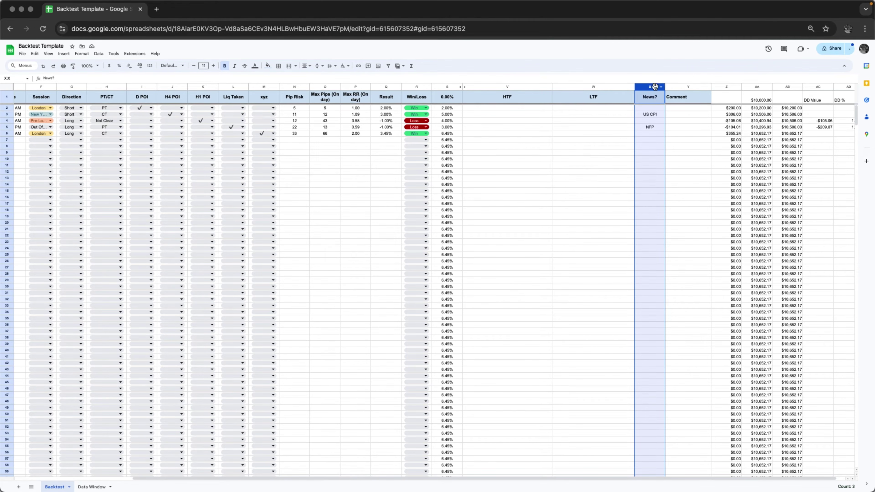
- Try the sample text "hsh" in the Comment column's first entry, cell Y2, and leave the cell empty
{"action": "left_click", "coordinate": [680, 108]}
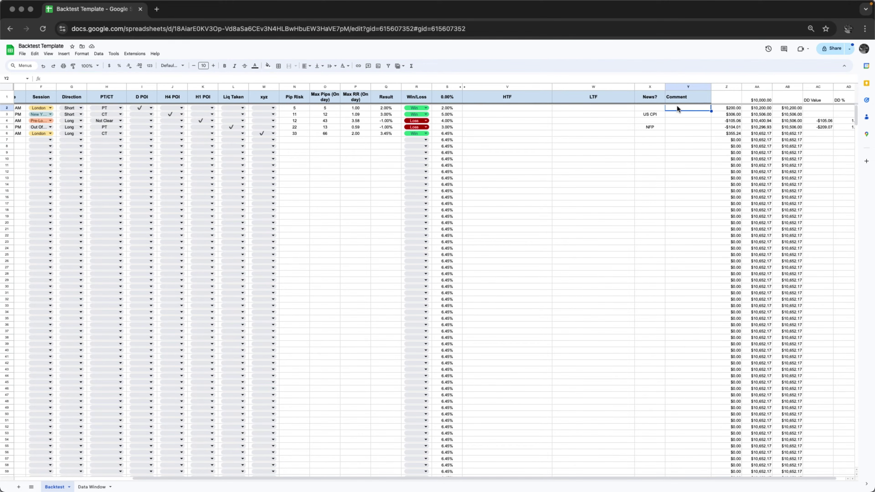
{"action": "type", "text": "hsh"}
{"action": "key", "text": "Down"}
{"action": "key", "text": "Down"}
{"action": "key", "text": "Down"}
{"action": "left_click", "coordinate": [677, 105]}
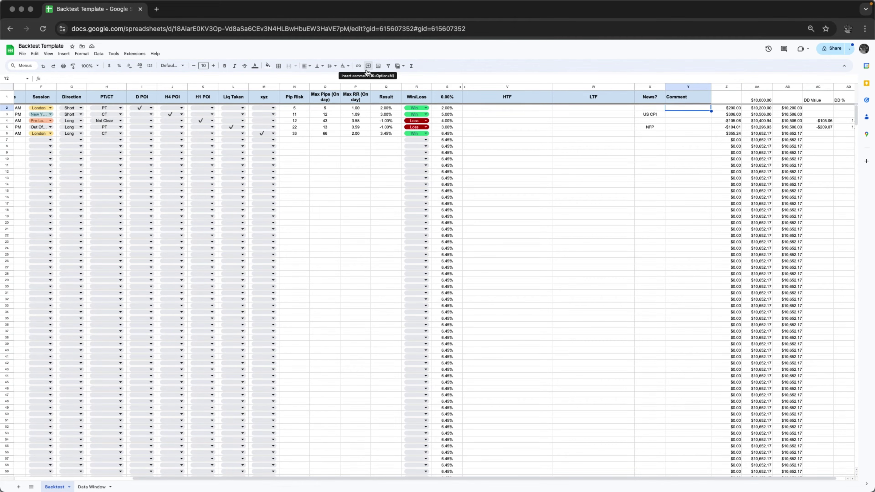
- Attach a comment reading "hhahaha" to cell Y2 in the Comment column
{"action": "left_click", "coordinate": [368, 70]}
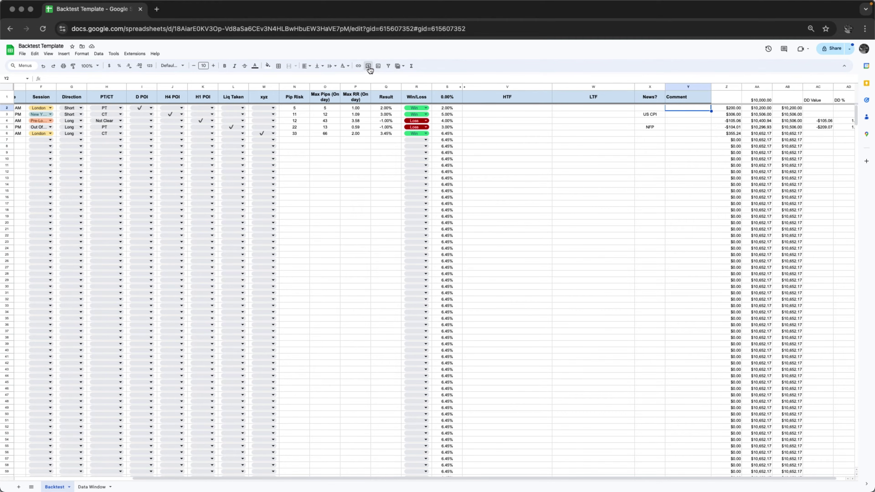
{"action": "type", "text": "hhahaha"}
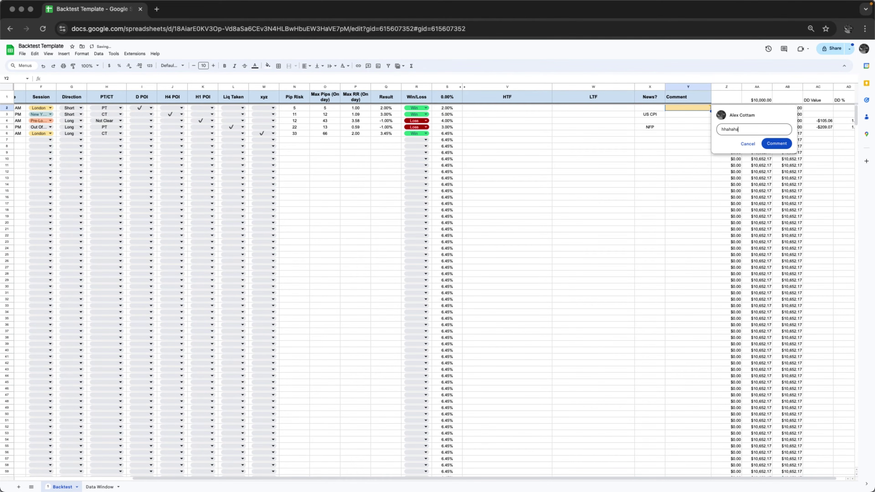
{"action": "left_click", "coordinate": [776, 143]}
{"action": "left_click", "coordinate": [692, 140]}
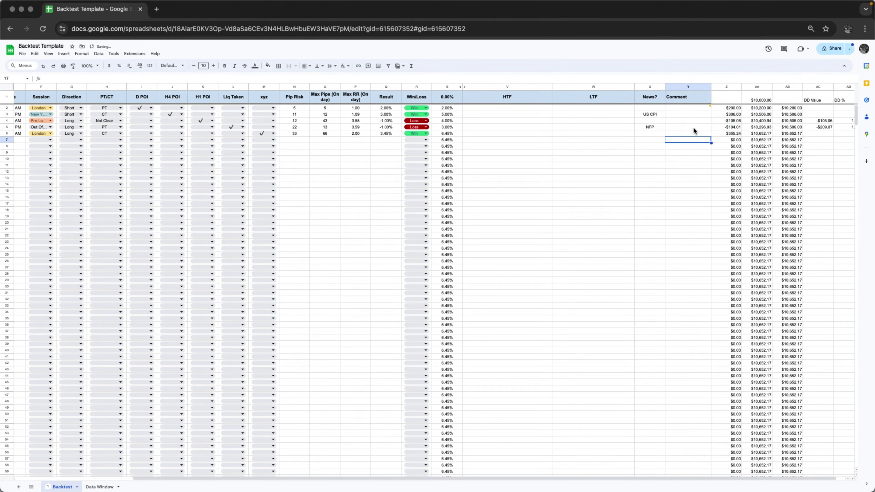
- Delete the comment thread attached to cell Y2 in the Comment column
{"action": "left_click", "coordinate": [695, 108]}
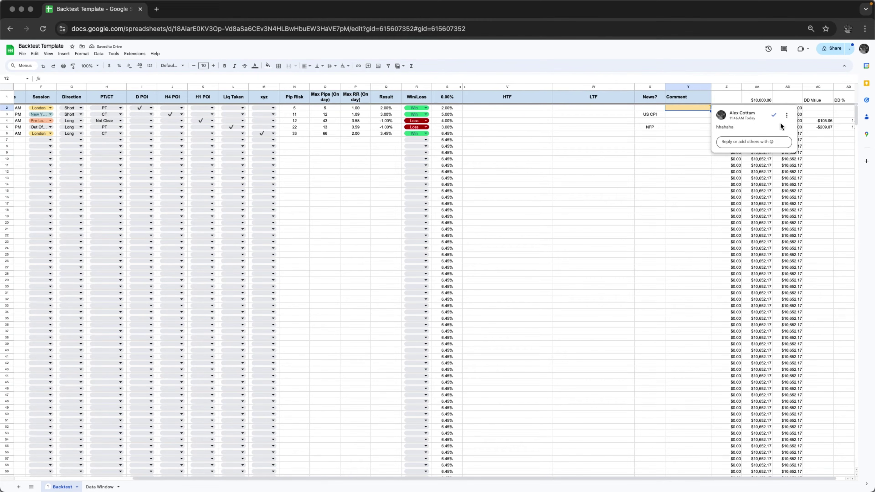
{"action": "left_click", "coordinate": [786, 115]}
{"action": "left_click", "coordinate": [802, 141]}
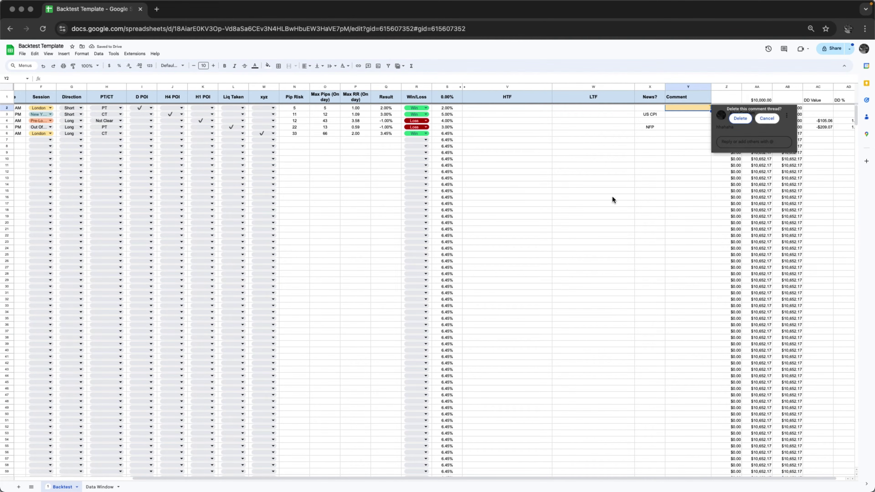
{"action": "left_click", "coordinate": [738, 118]}
{"action": "left_click", "coordinate": [678, 128]}
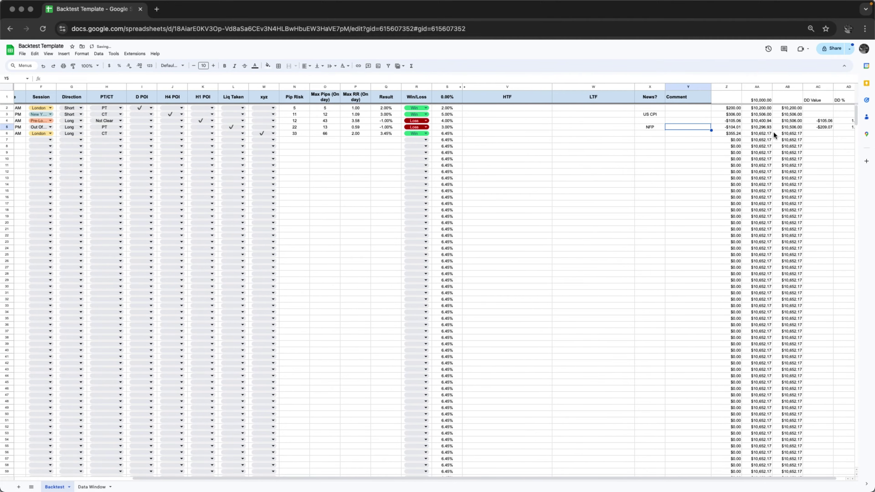
- Examine the equity and drawdown helper columns Z to AD beside the Comment column
{"action": "scroll", "coordinate": [774, 134], "scroll_direction": "right", "scroll_amount": 1}
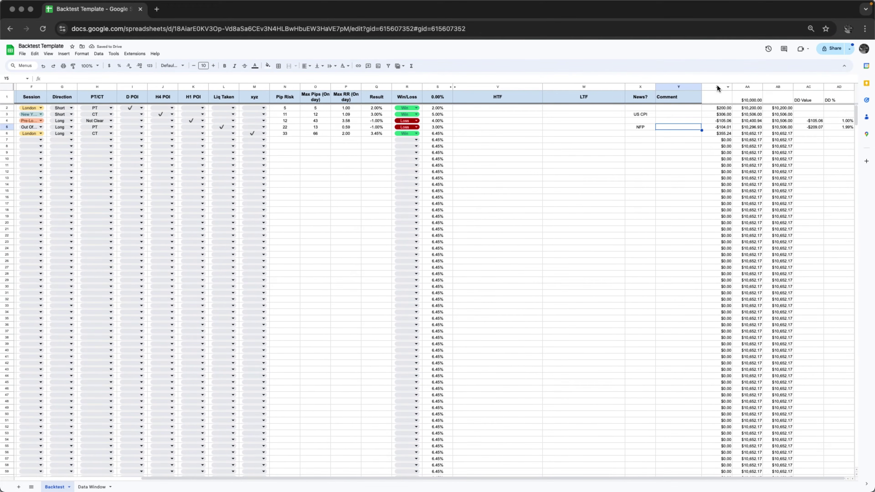
{"action": "left_click_drag", "start_coordinate": [717, 87], "coordinate": [839, 86]}
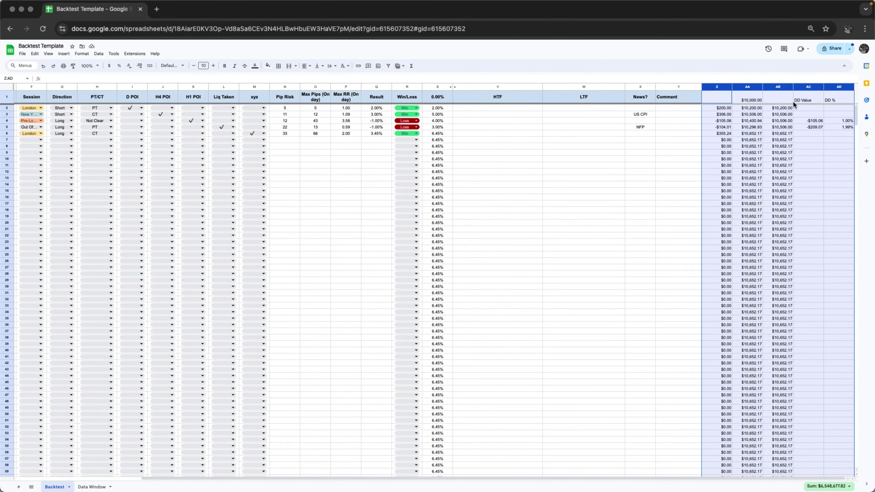
{"action": "left_click", "coordinate": [672, 135]}
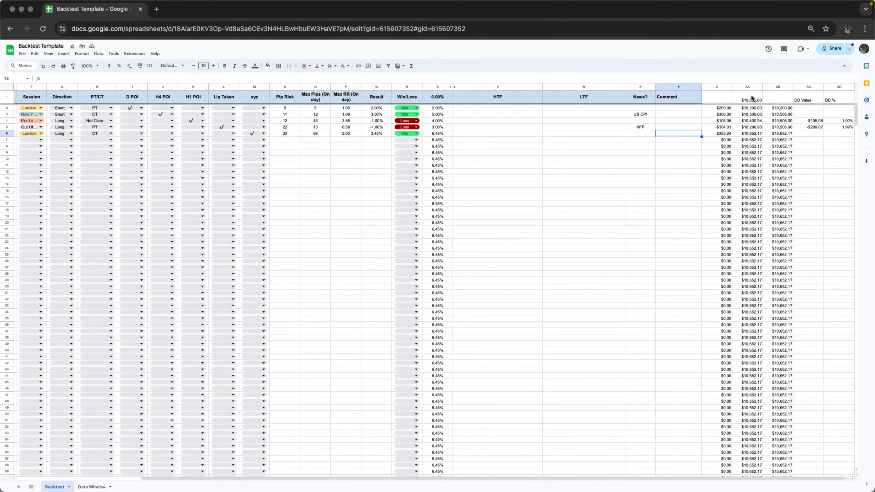
- Fill the starting balance cell AA1 with a light blue background colour
{"action": "double_click", "coordinate": [754, 97]}
{"action": "left_click", "coordinate": [772, 103]}
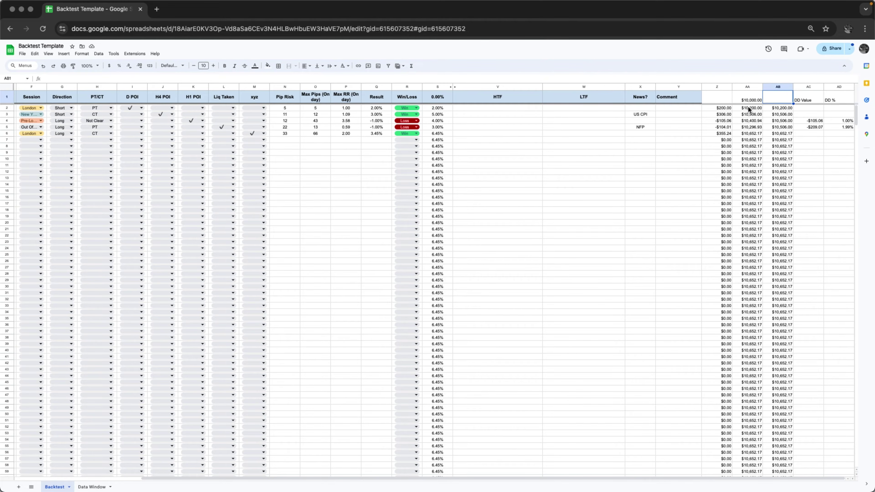
{"action": "left_click", "coordinate": [750, 98]}
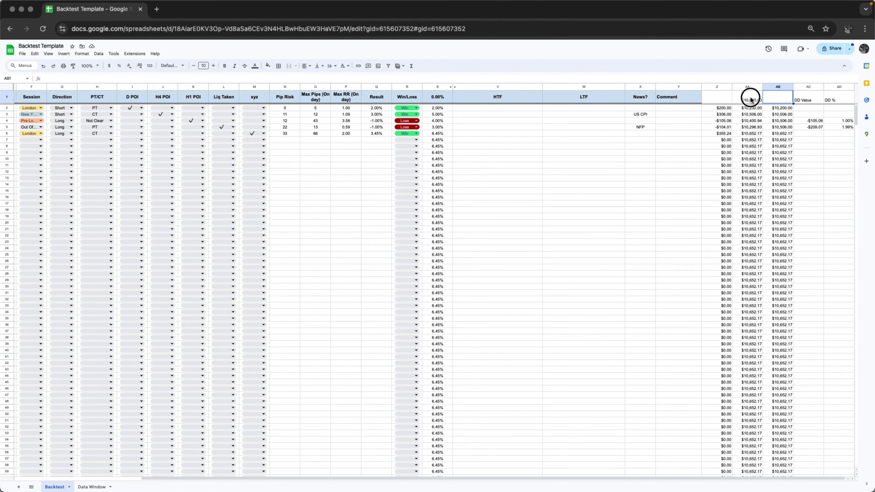
{"action": "left_click", "coordinate": [268, 66]}
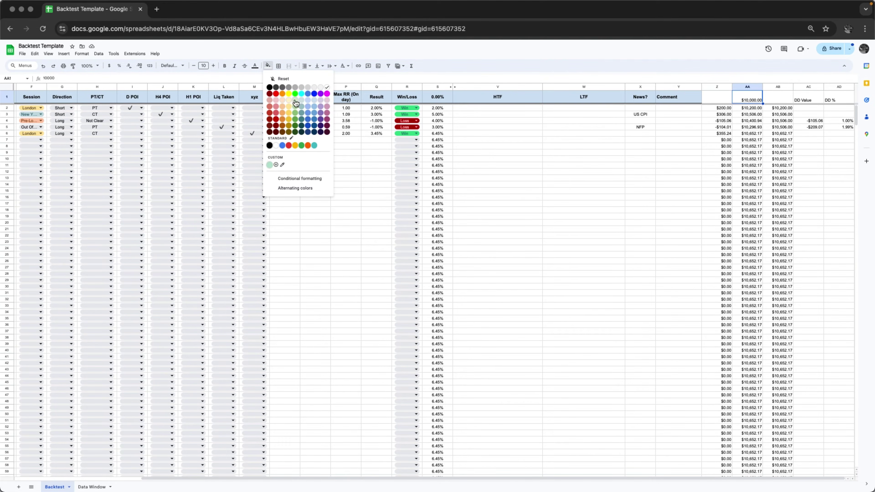
{"action": "left_click", "coordinate": [312, 103]}
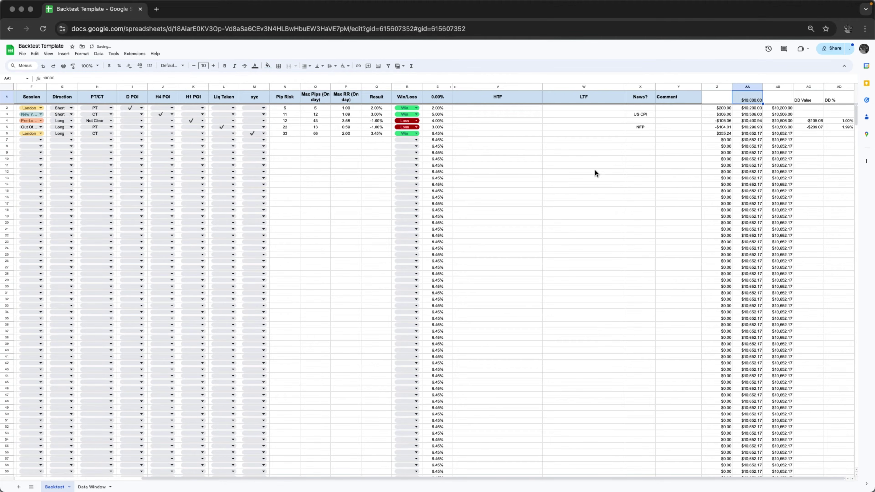
{"action": "left_click", "coordinate": [640, 184]}
- Inspect the formulas in the helper columns AA, AB and AC without changing them
{"action": "left_click", "coordinate": [751, 108]}
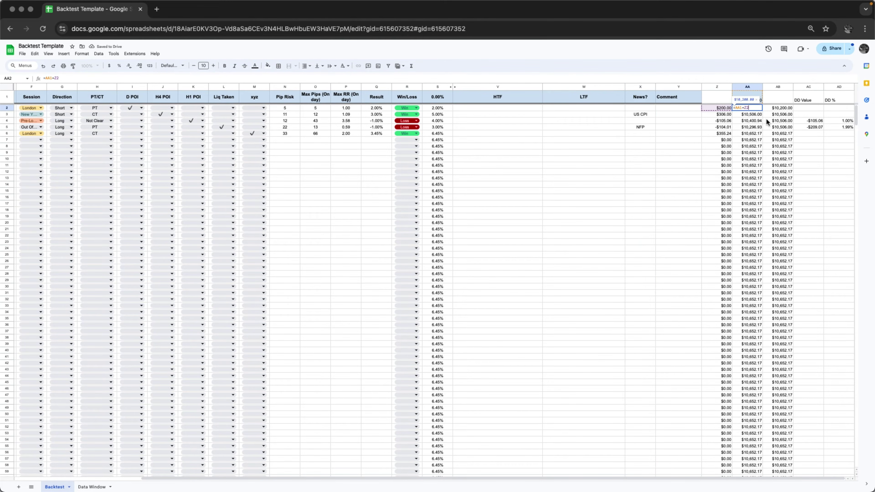
{"action": "left_click", "coordinate": [770, 108]}
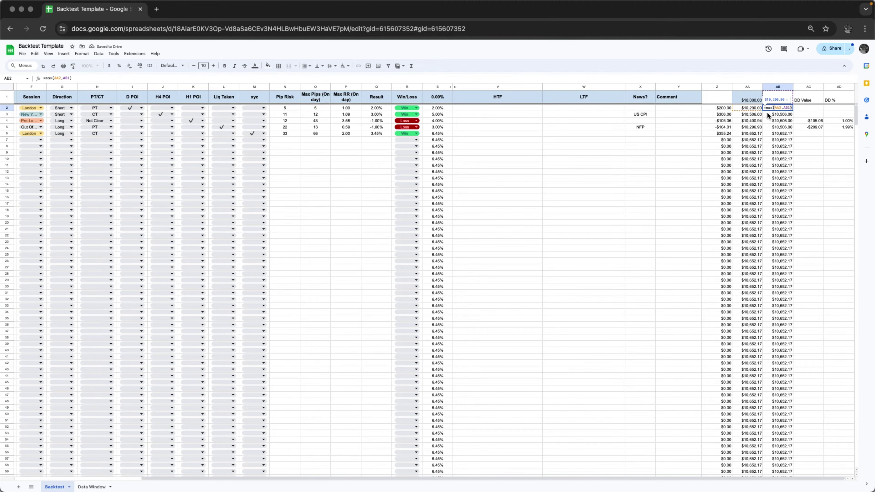
{"action": "double_click", "coordinate": [755, 114]}
{"action": "key", "text": "Escape"}
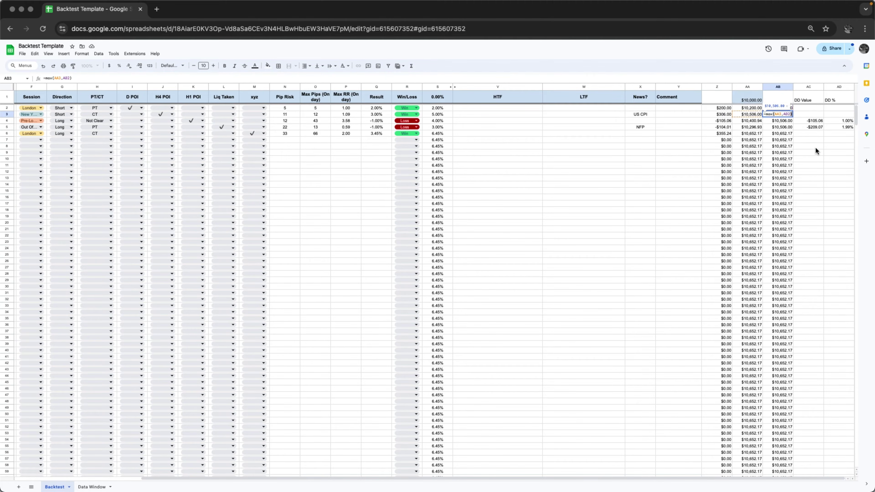
{"action": "left_click", "coordinate": [815, 149]}
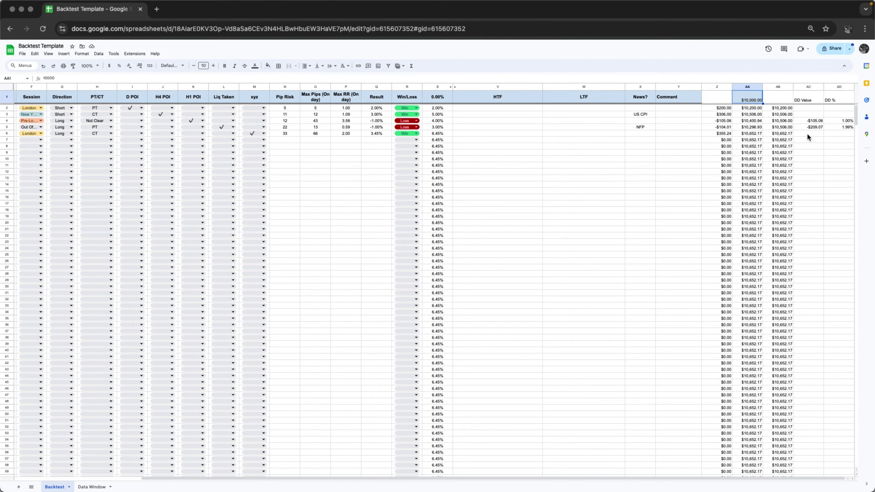
{"action": "left_click", "coordinate": [819, 159]}
{"action": "left_click", "coordinate": [823, 140]}
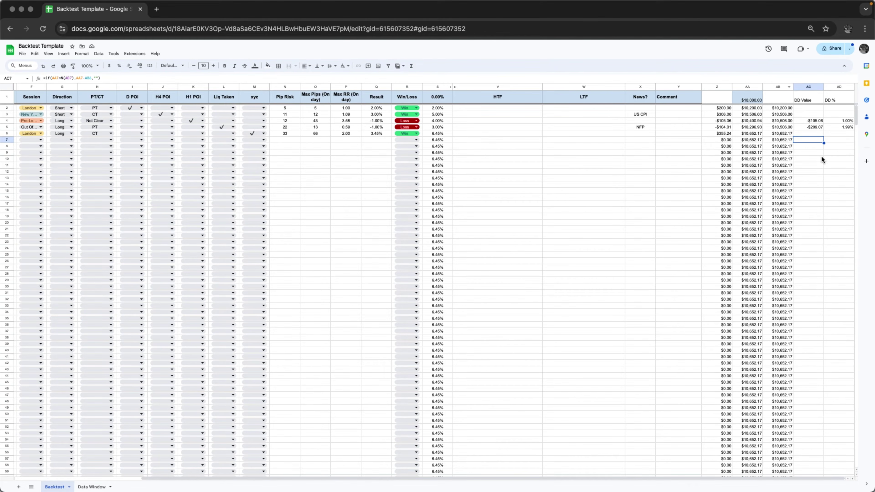
- Go to the Data Window sheet and review the overall totals table above the Session table
{"action": "scroll", "coordinate": [687, 190], "scroll_direction": "left", "scroll_amount": 5}
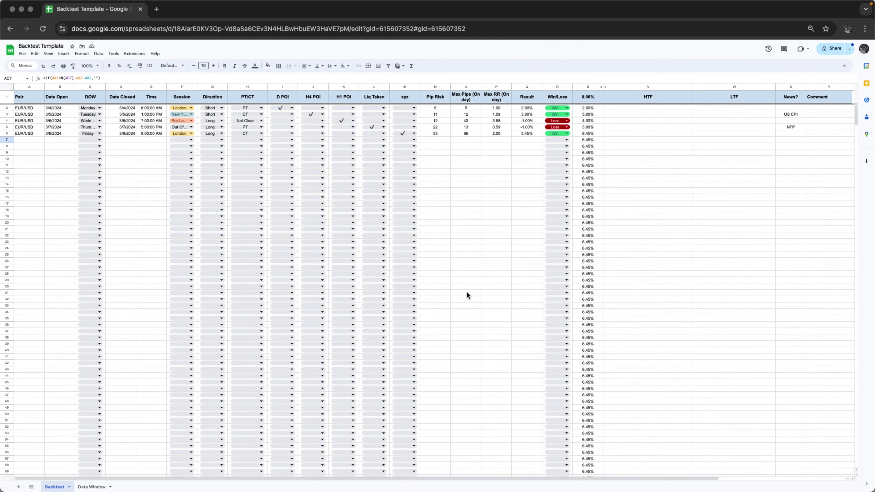
{"action": "left_click", "coordinate": [90, 485]}
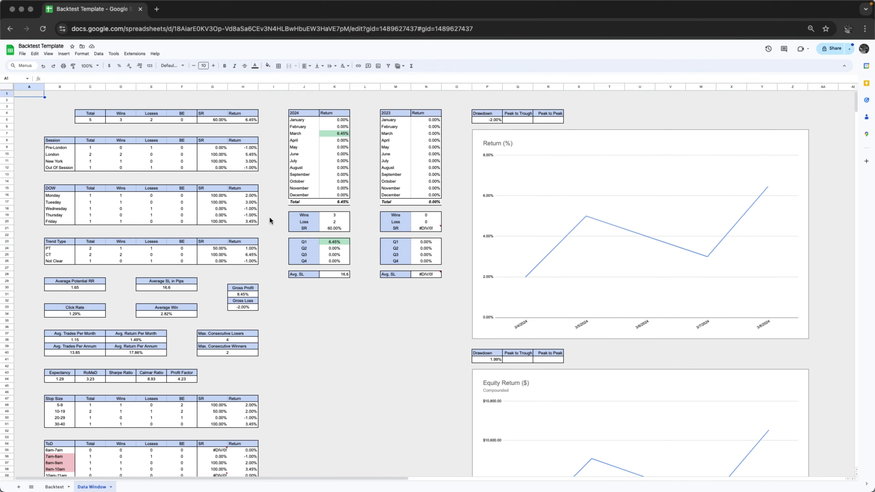
{"action": "left_click", "coordinate": [265, 227]}
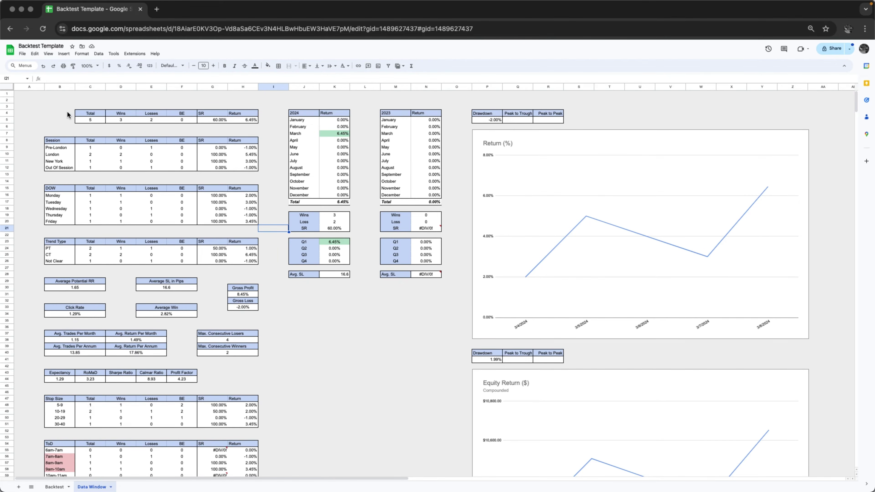
{"action": "left_click_drag", "start_coordinate": [70, 115], "coordinate": [260, 121]}
{"action": "left_click", "coordinate": [181, 140]}
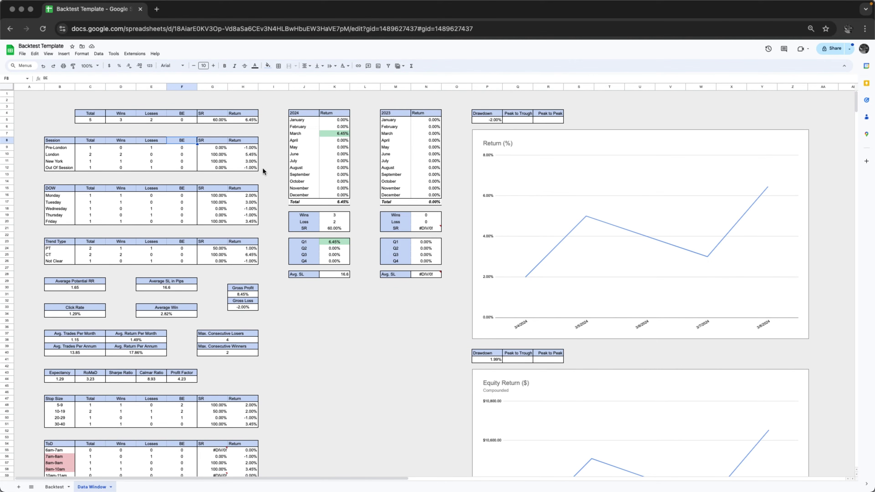
{"action": "left_click", "coordinate": [254, 133]}
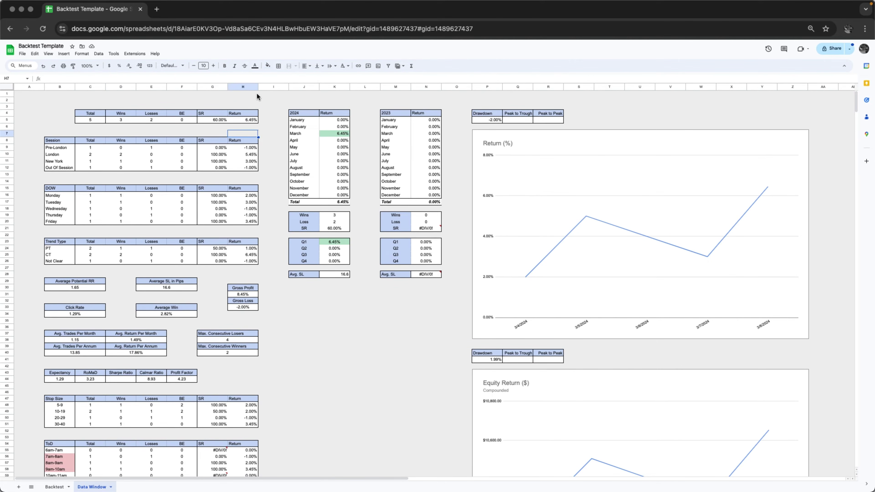
{"action": "left_click", "coordinate": [261, 127]}
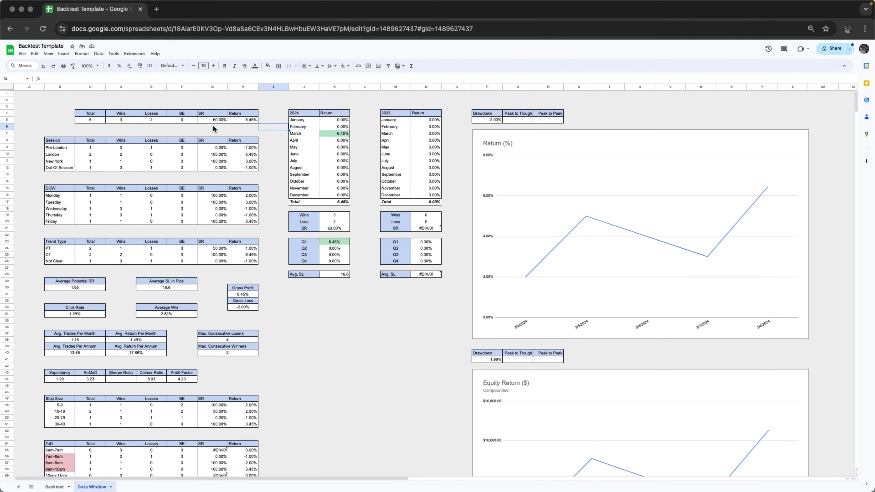
- Inspect the SR formula in the overall totals table and the January return formula in the 2024 table
{"action": "double_click", "coordinate": [210, 119]}
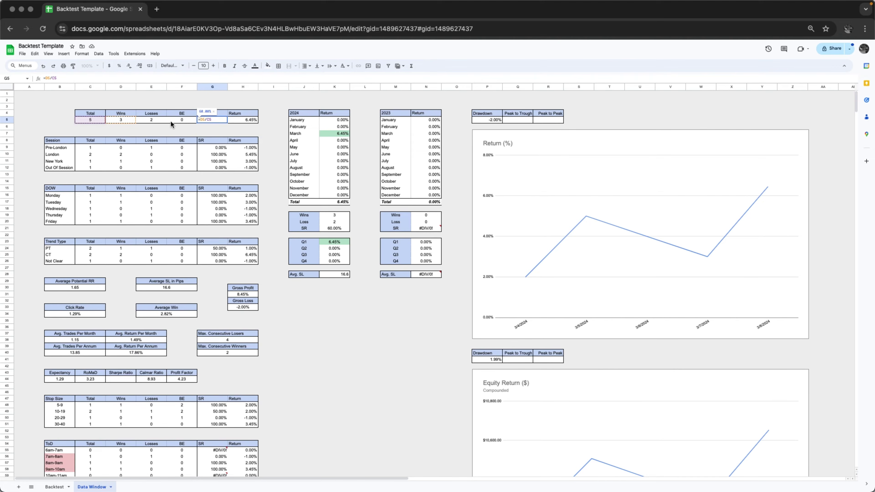
{"action": "left_click", "coordinate": [187, 127]}
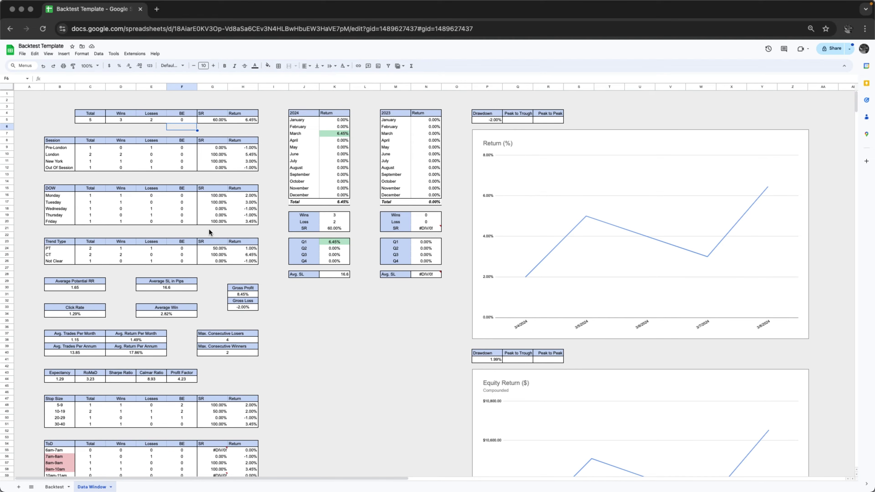
{"action": "left_click", "coordinate": [267, 182]}
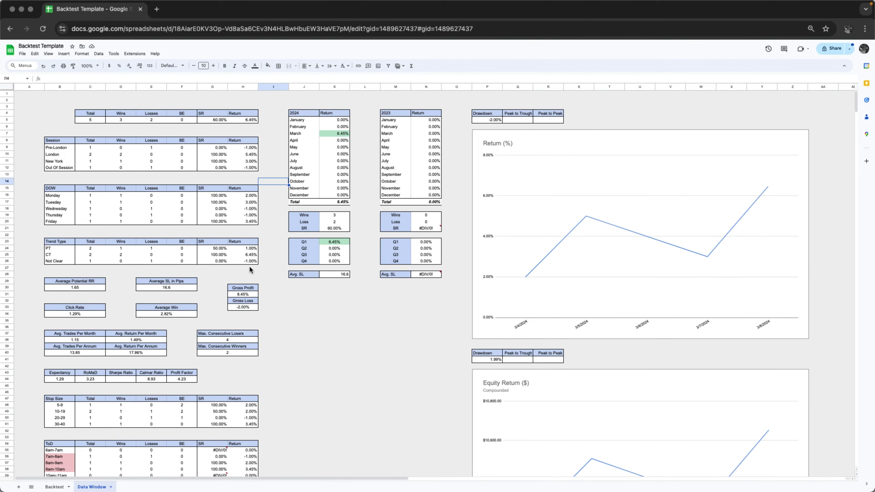
{"action": "left_click", "coordinate": [267, 241]}
{"action": "double_click", "coordinate": [329, 120]}
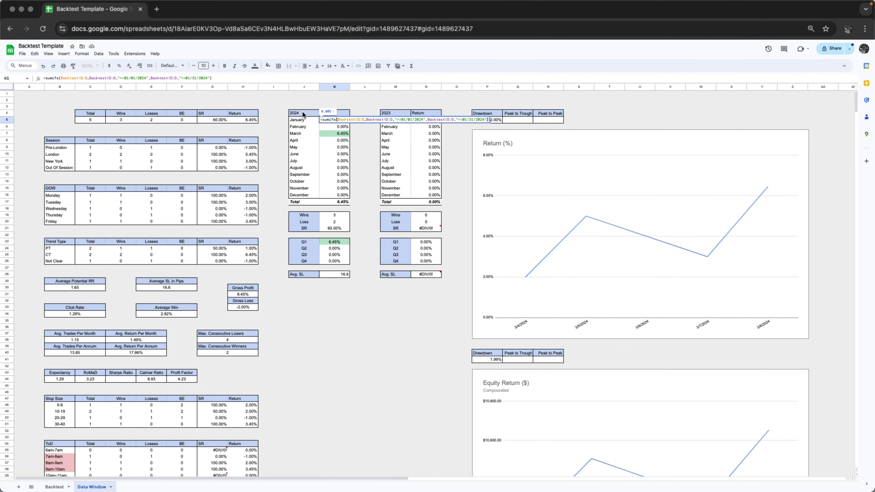
- Copy the whole 2024 returns block J4:K28 to cell J30 and title the copy 2022
{"action": "left_click_drag", "start_coordinate": [302, 113], "coordinate": [341, 274]}
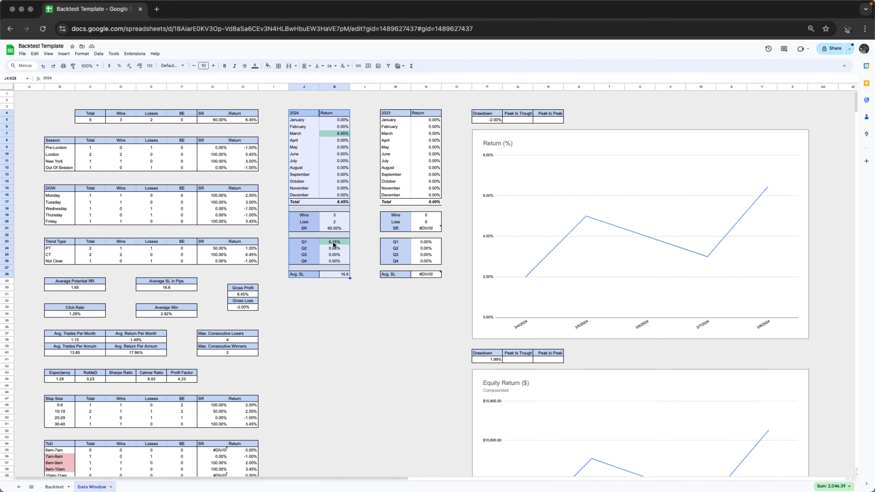
{"action": "key", "text": "ctrl+c"}
{"action": "left_click", "coordinate": [304, 289]}
{"action": "key", "text": "ctrl+v"}
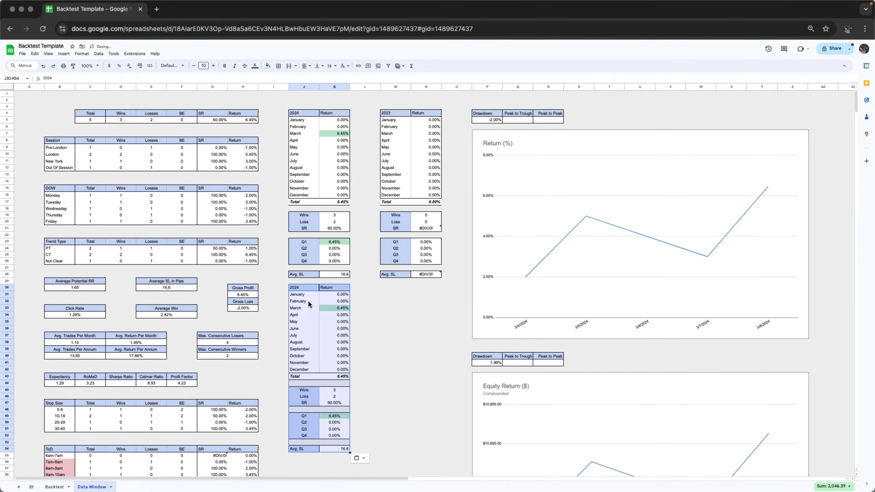
{"action": "left_click", "coordinate": [303, 286]}
{"action": "type", "text": "2022"}
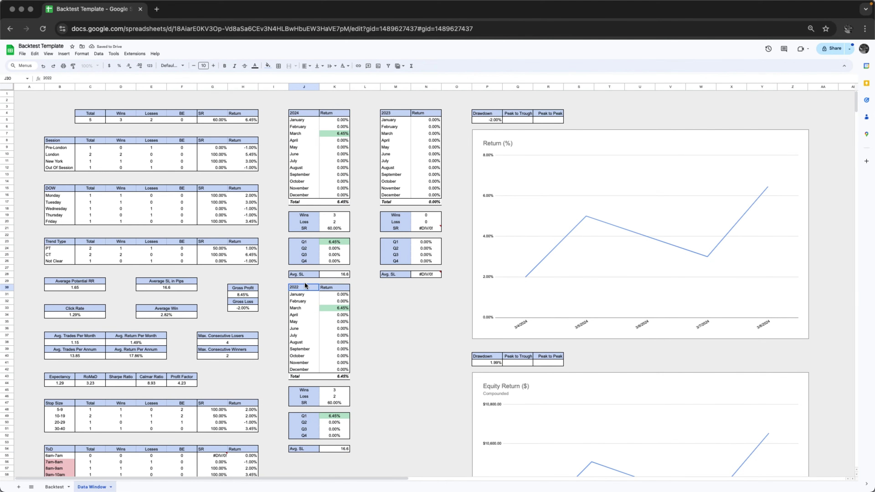
{"action": "left_click", "coordinate": [362, 309]}
- Change the year to 2022 in both dates of the copied block's January return formula in K31
{"action": "scroll", "coordinate": [383, 208], "scroll_direction": "down", "scroll_amount": 3}
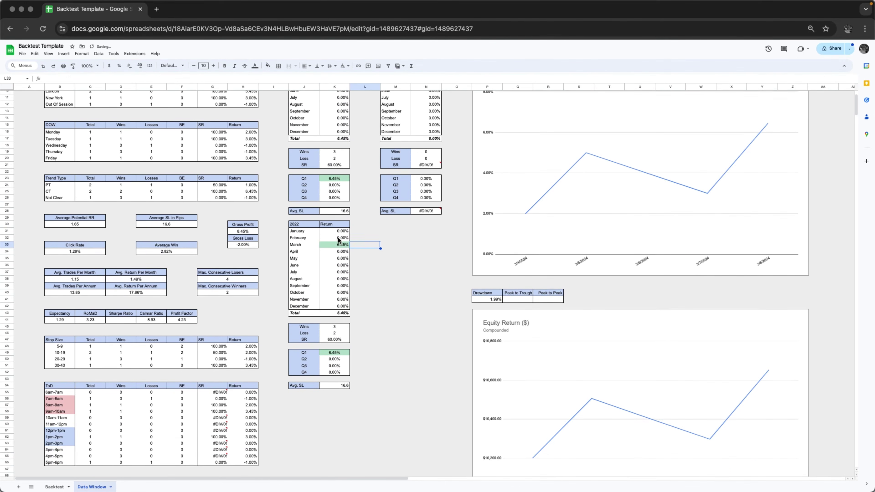
{"action": "double_click", "coordinate": [328, 229]}
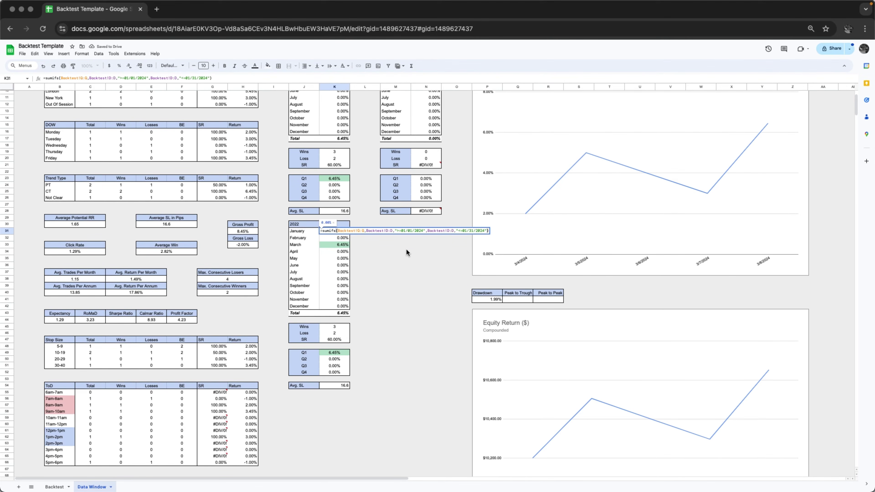
{"action": "left_click", "coordinate": [423, 231]}
{"action": "key", "text": "BackSpace"}
{"action": "type", "text": "2"}
{"action": "left_click", "coordinate": [483, 231]}
{"action": "key", "text": "BackSpace"}
{"action": "type", "text": "2"}
{"action": "key", "text": "Return"}
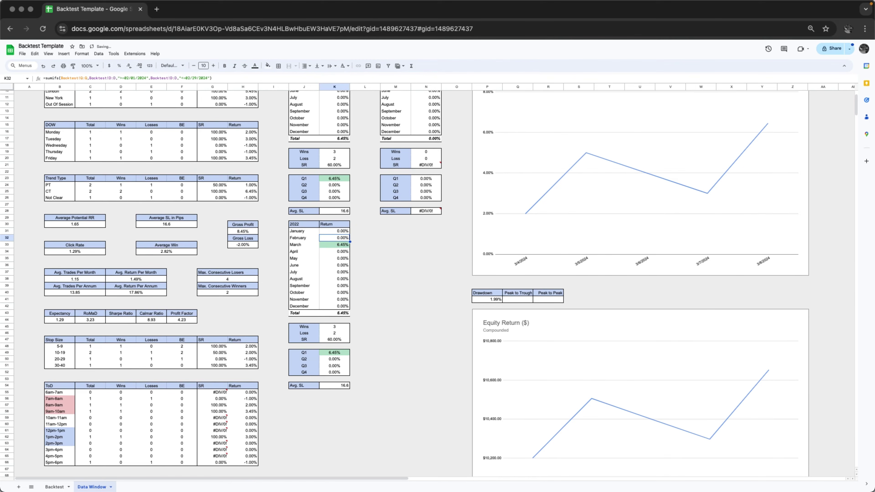
- Undo the January formula edit, the 2022 title and the pasted returns block
{"action": "key", "text": "super+z"}
{"action": "key", "text": "super+z"}
{"action": "key", "text": "super+z"}
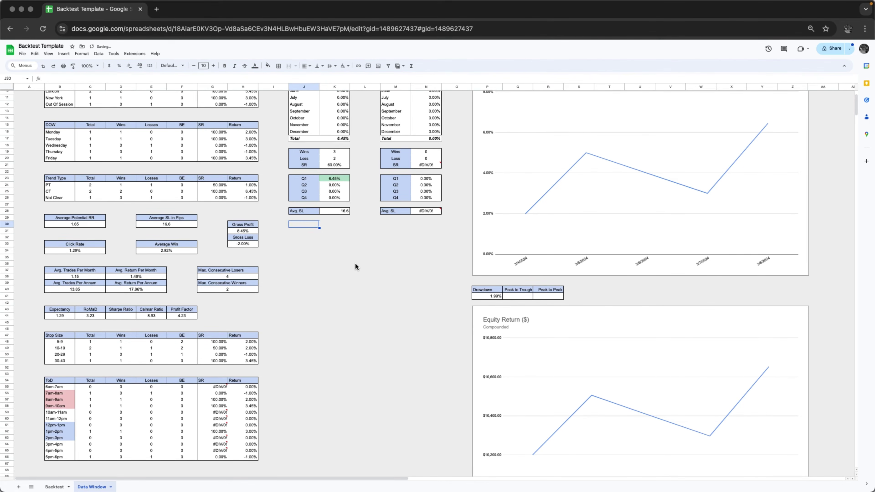
- Inspect the February and August return formulas in the 2024 table
{"action": "scroll", "coordinate": [356, 266], "scroll_direction": "up", "scroll_amount": 3}
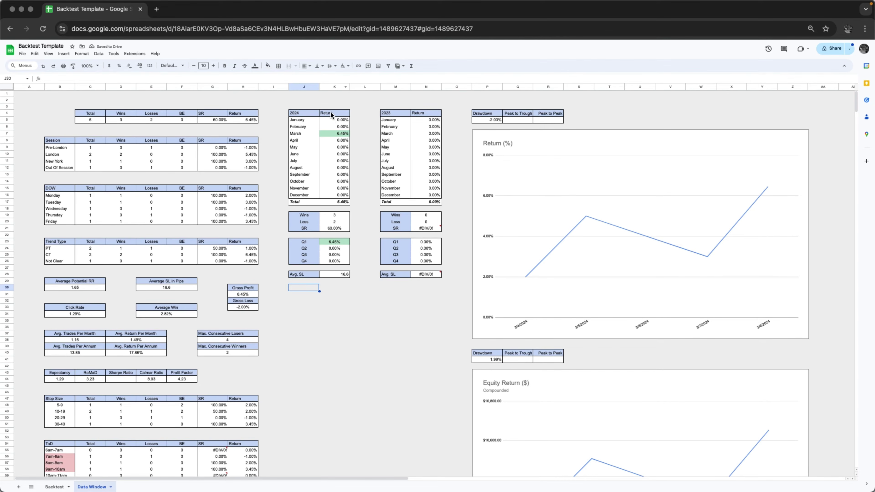
{"action": "double_click", "coordinate": [330, 125]}
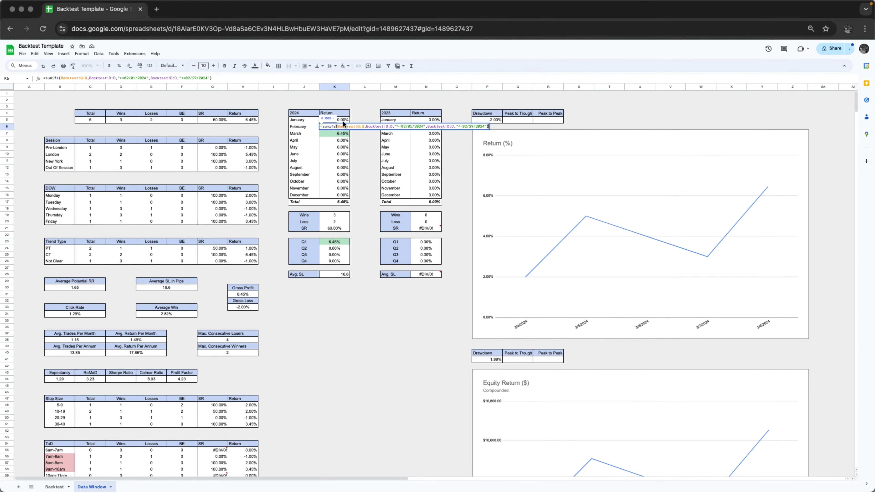
{"action": "double_click", "coordinate": [332, 168]}
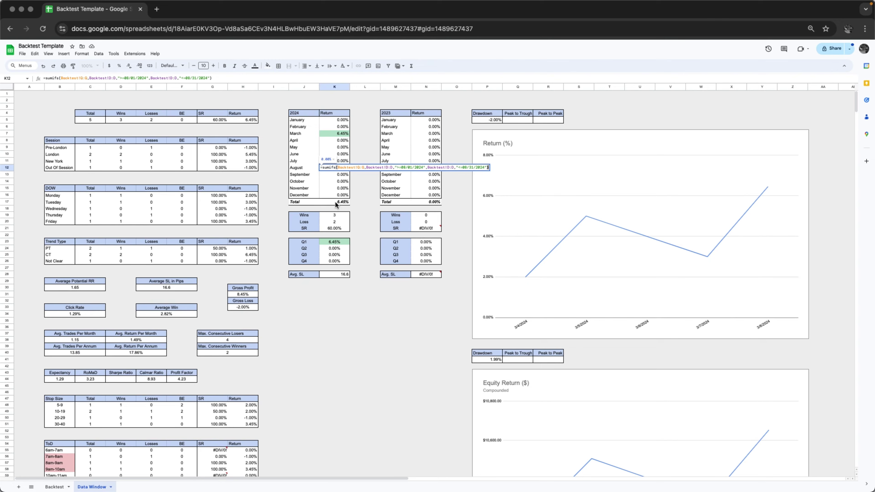
- Inspect the 2024 Wins formula and the SR cell in the block below the monthly returns
{"action": "double_click", "coordinate": [332, 215]}
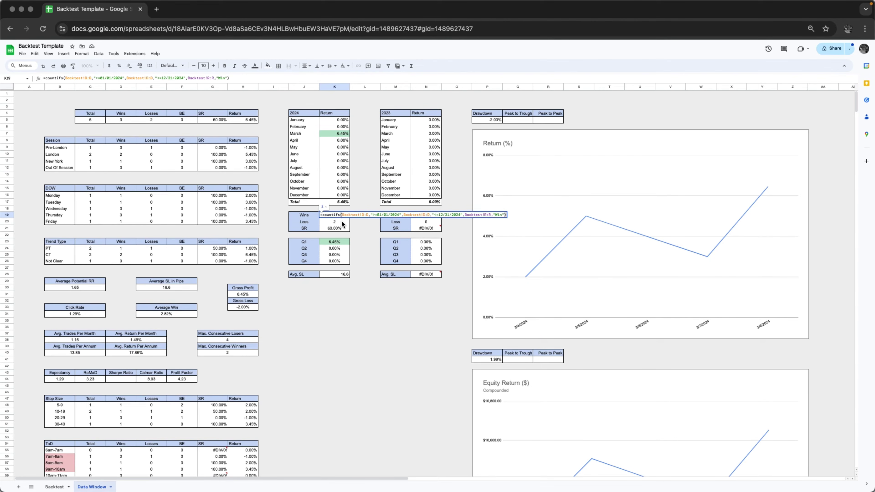
{"action": "left_click", "coordinate": [341, 227]}
{"action": "left_click", "coordinate": [358, 242]}
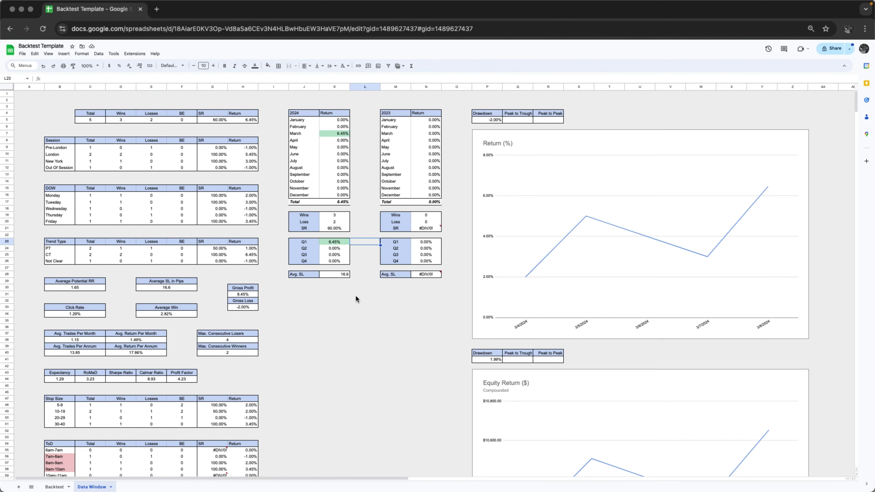
{"action": "left_click", "coordinate": [342, 305]}
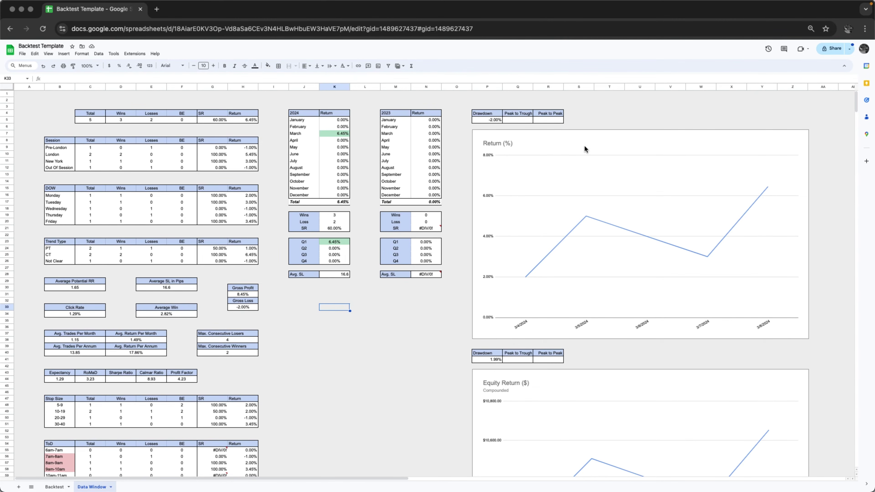
- Inspect the Drawdown formula above the Return (%) chart and the adjacent Peak to Trough and Peak to Peak cells
{"action": "double_click", "coordinate": [487, 120]}
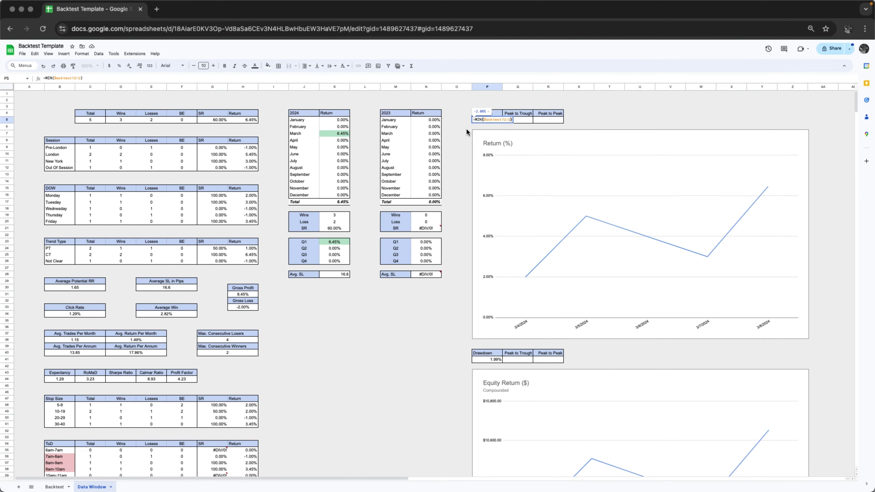
{"action": "key", "text": "Return"}
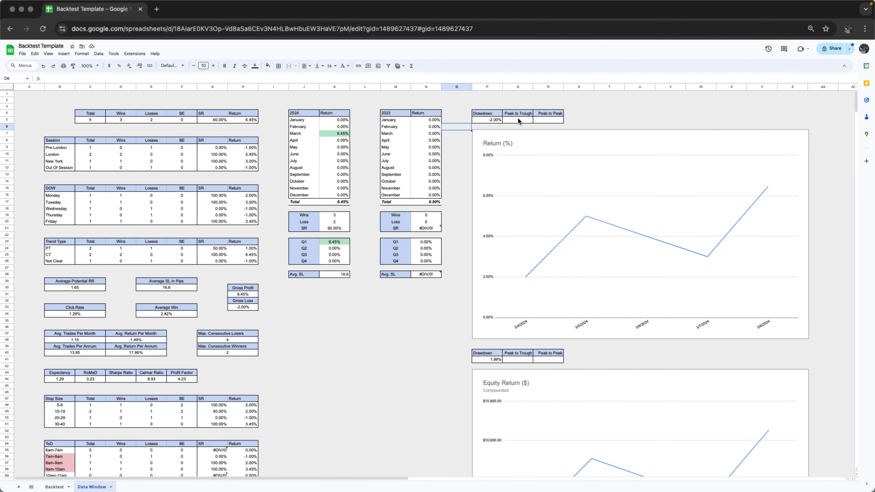
{"action": "left_click", "coordinate": [522, 118]}
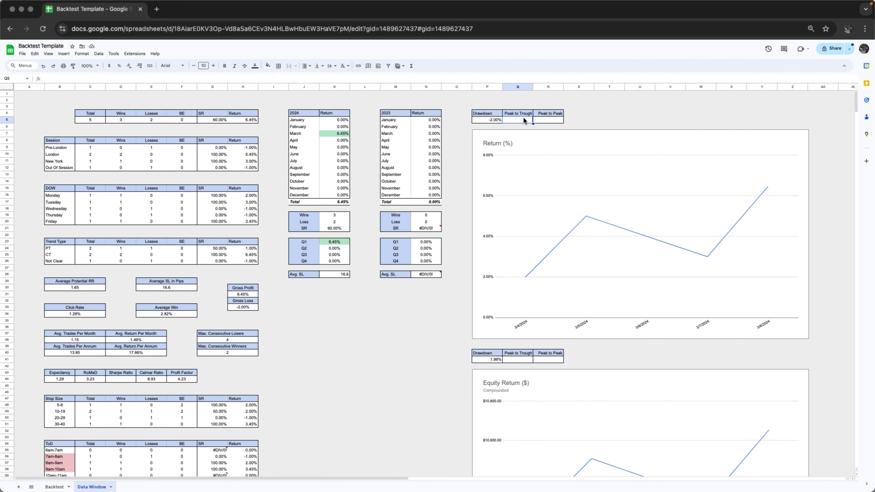
{"action": "left_click", "coordinate": [554, 119]}
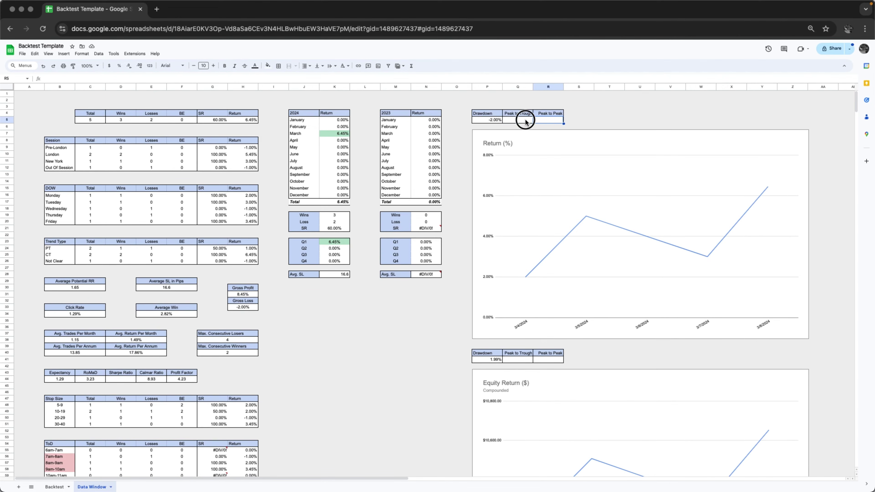
{"action": "left_click", "coordinate": [525, 119]}
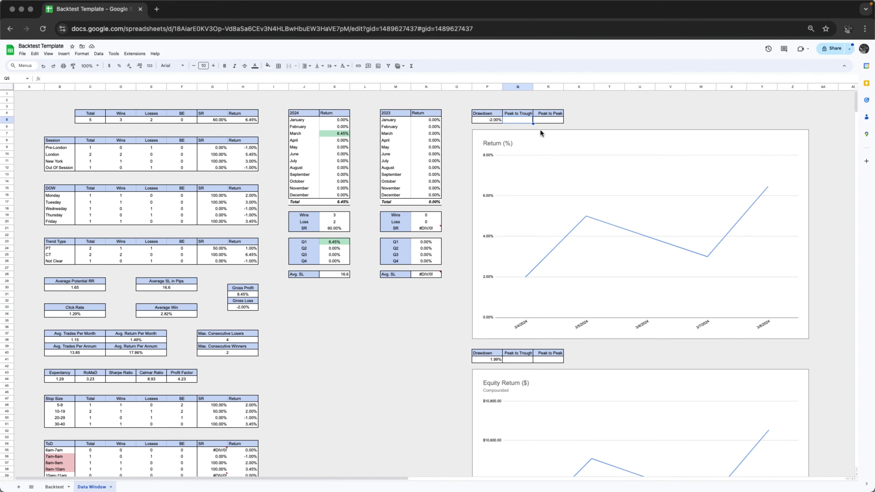
{"action": "left_click", "coordinate": [548, 119]}
{"action": "left_click", "coordinate": [582, 119]}
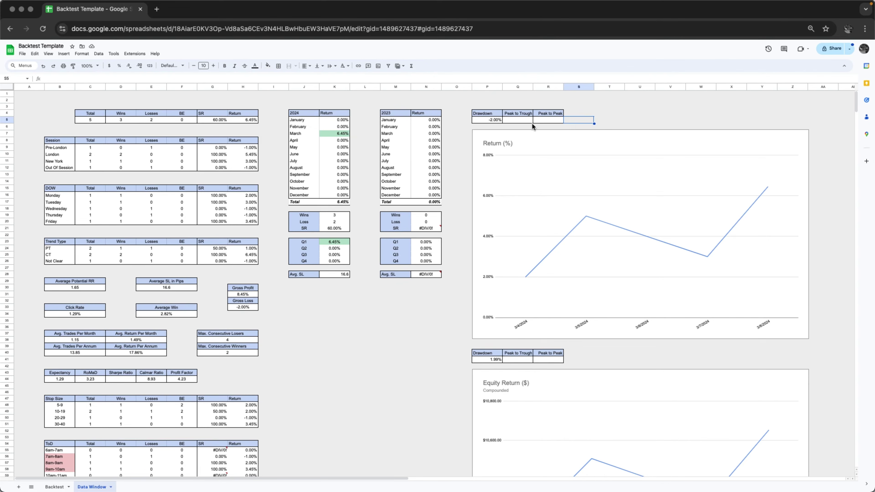
{"action": "left_click", "coordinate": [525, 119]}
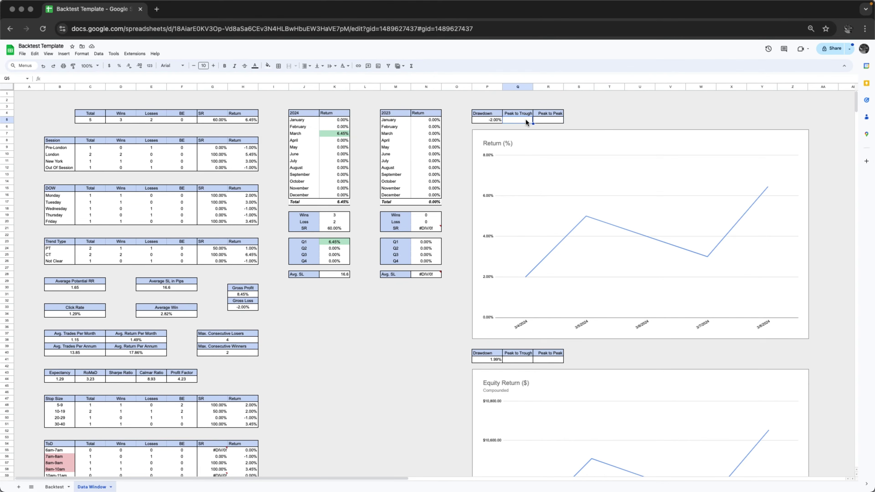
- Fill in the drawdown table above the Return (%) chart with 2d for Peak to Trough and 3d for Peak to Peak
{"action": "left_click", "coordinate": [586, 218]}
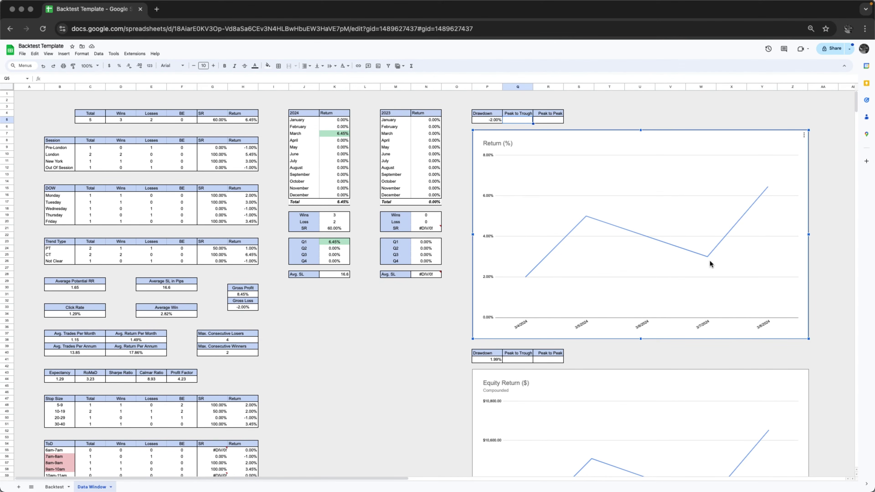
{"action": "left_click", "coordinate": [522, 119]}
{"action": "type", "text": "2d"}
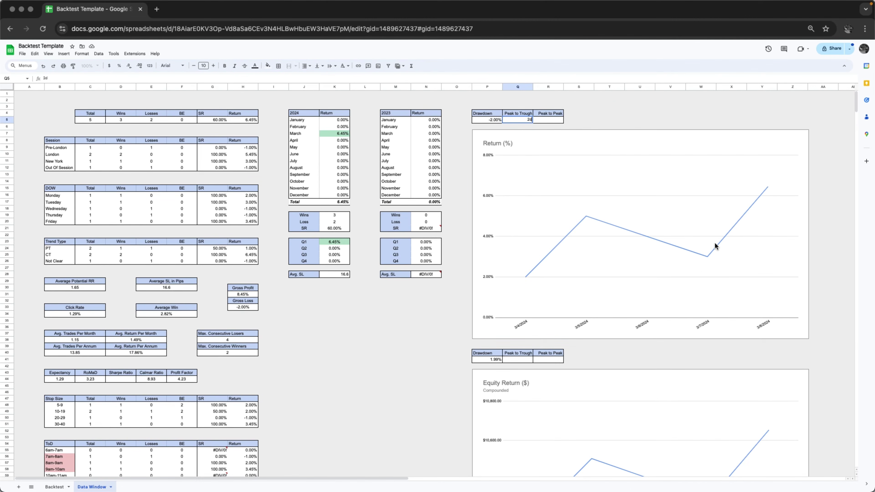
{"action": "left_click", "coordinate": [714, 251]}
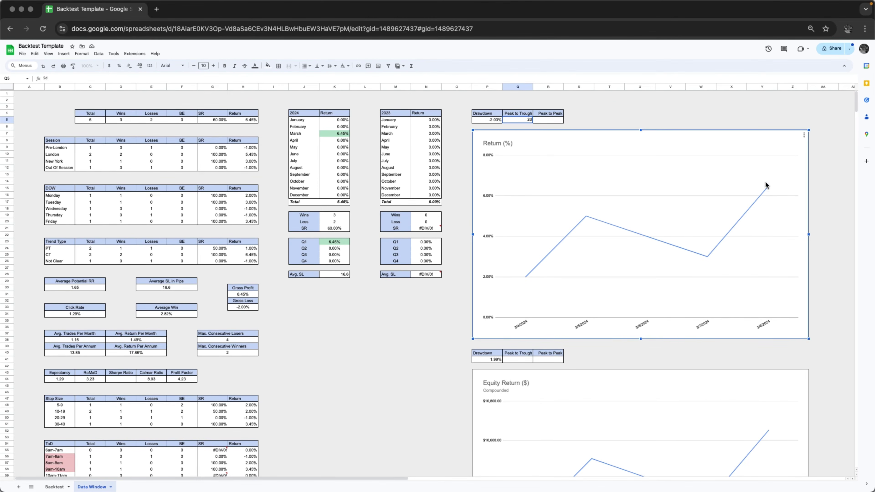
{"action": "mouse_move", "coordinate": [585, 216]}
{"action": "left_click", "coordinate": [552, 118]}
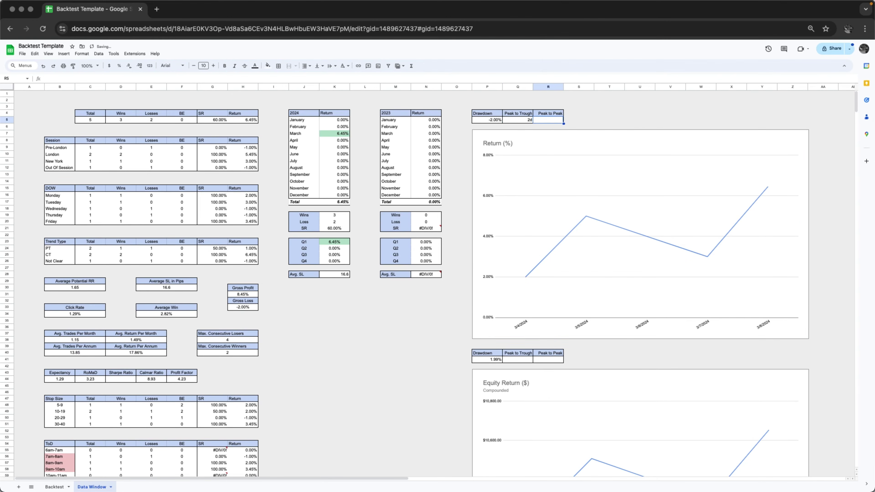
{"action": "type", "text": "3d"}
{"action": "left_click", "coordinate": [574, 115]}
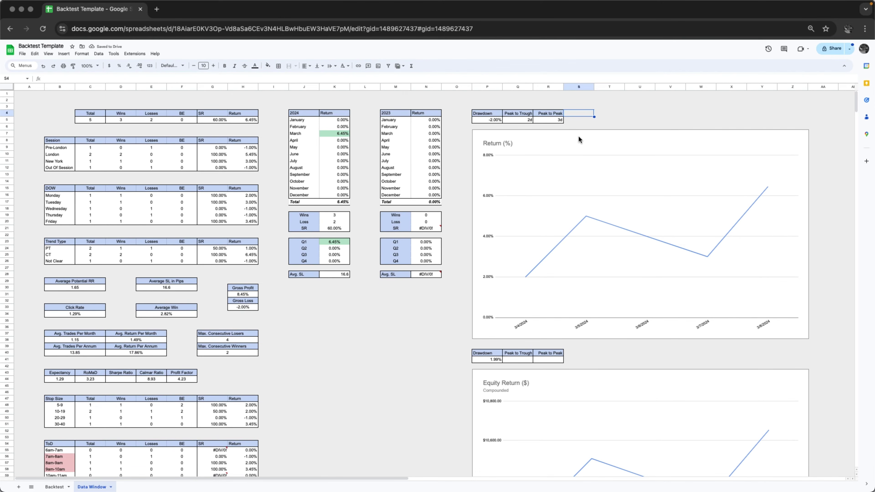
- Inspect the Drawdown formula above the Equity Return ($) chart and compare that chart with the Return (%) chart
{"action": "scroll", "coordinate": [578, 136], "scroll_direction": "down", "scroll_amount": 5}
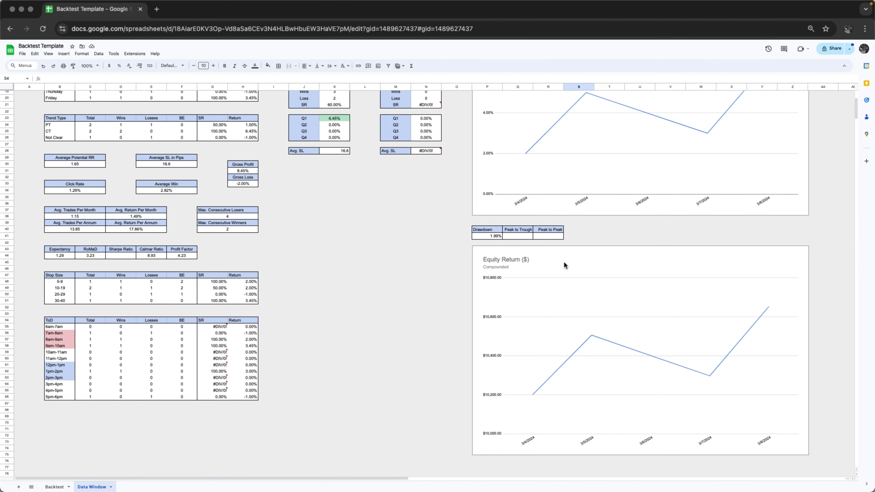
{"action": "left_click", "coordinate": [484, 236]}
{"action": "scroll", "coordinate": [495, 225], "scroll_direction": "up", "scroll_amount": 6}
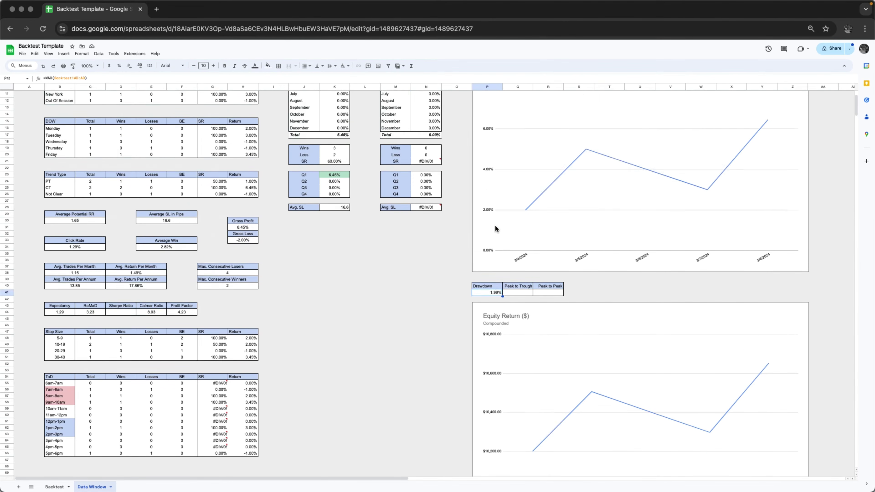
{"action": "scroll", "coordinate": [551, 234], "scroll_direction": "down", "scroll_amount": 7}
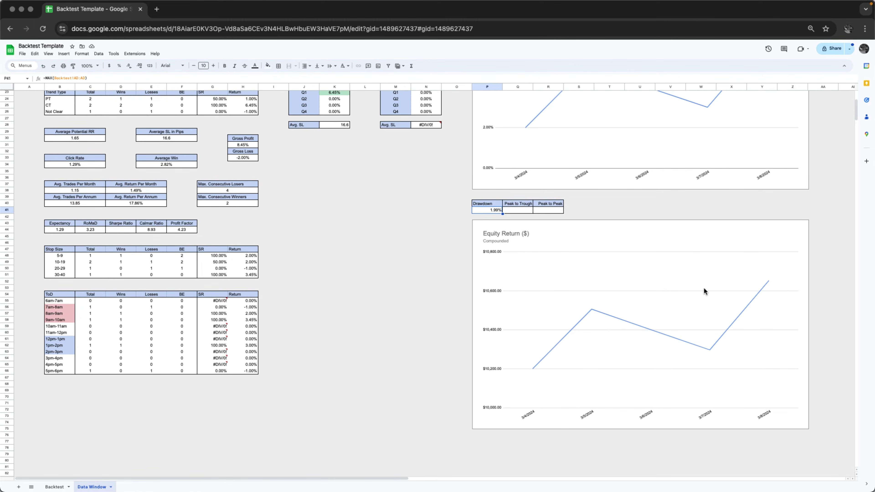
{"action": "scroll", "coordinate": [339, 189], "scroll_direction": "up", "scroll_amount": 1}
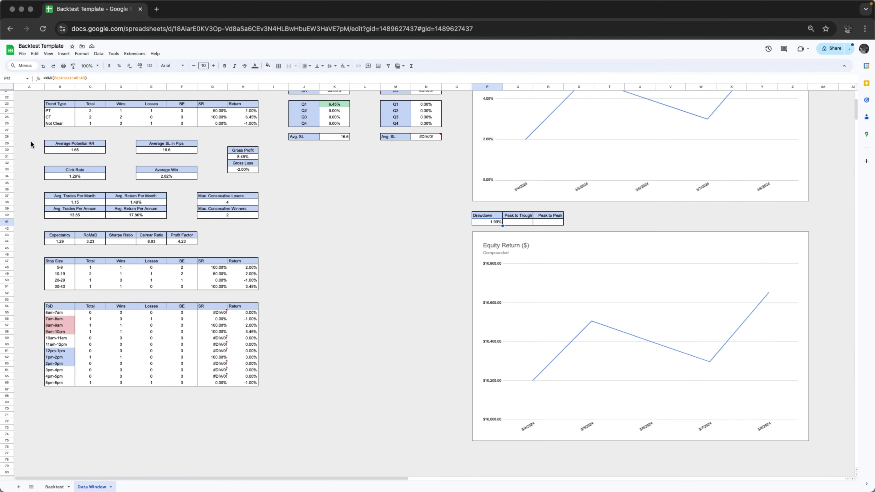
- Inspect the Average Potential RR formula and its source column, Max RR (On day), on the Backtest sheet
{"action": "left_click_drag", "start_coordinate": [35, 138], "coordinate": [269, 398]}
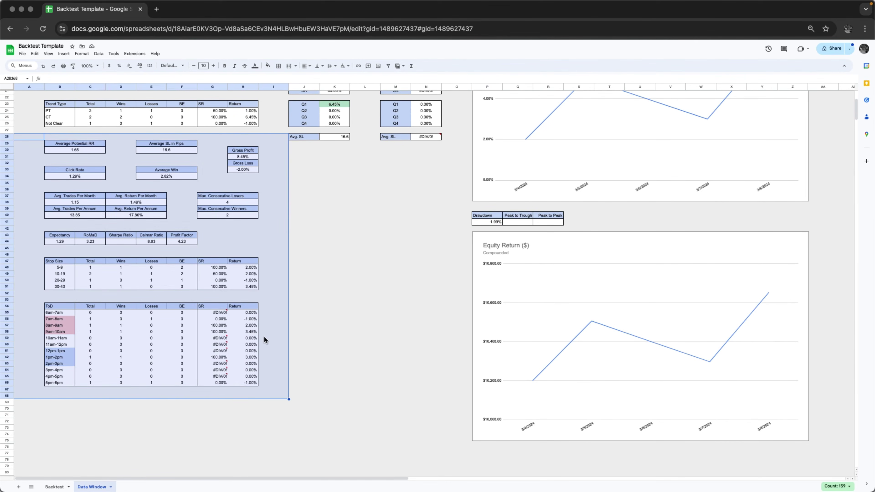
{"action": "left_click", "coordinate": [30, 151]}
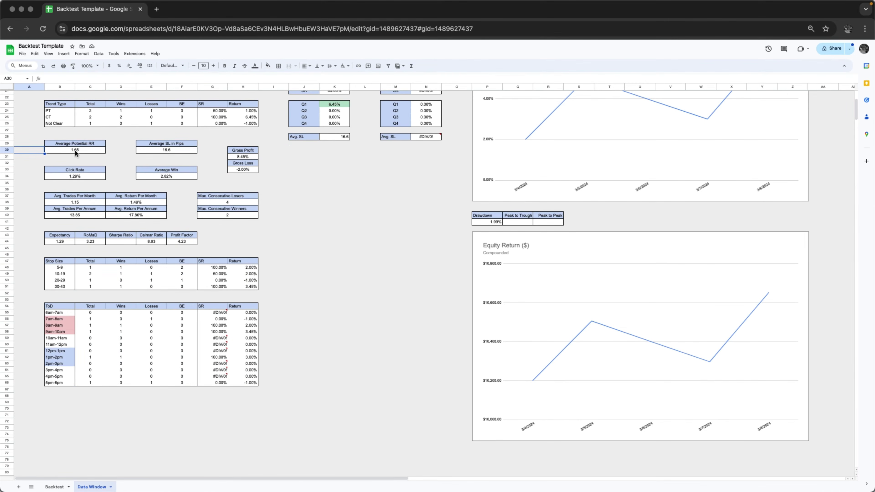
{"action": "double_click", "coordinate": [74, 150]}
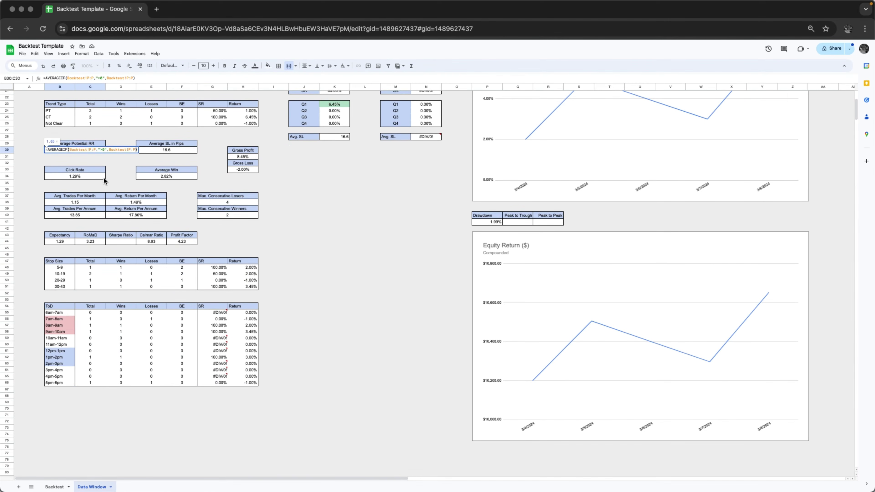
{"action": "left_click", "coordinate": [54, 487]}
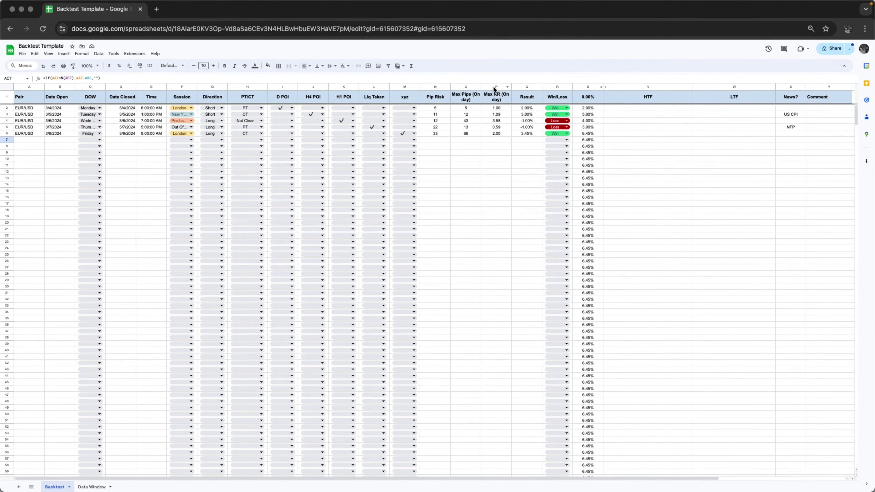
{"action": "left_click", "coordinate": [496, 87]}
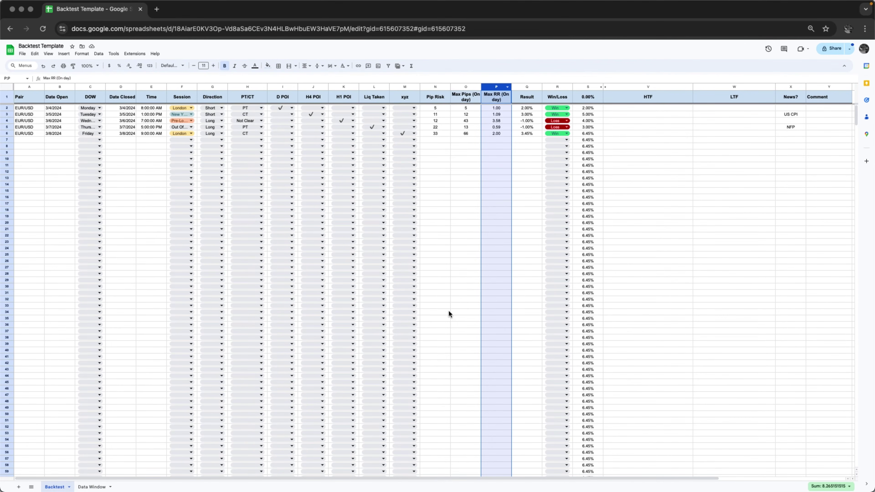
{"action": "left_click", "coordinate": [91, 486]}
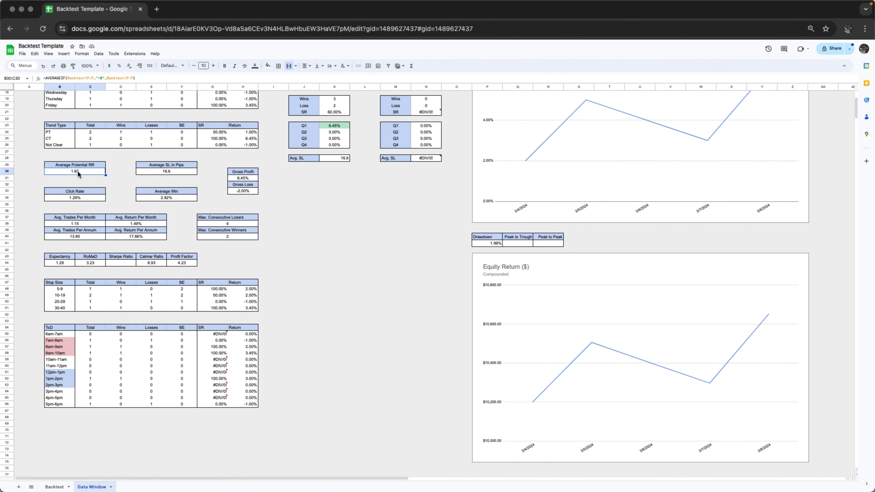
- Examine the Average SL in Pips, Click Rate and Average Win formulas and the cells they reference
{"action": "left_click", "coordinate": [166, 171]}
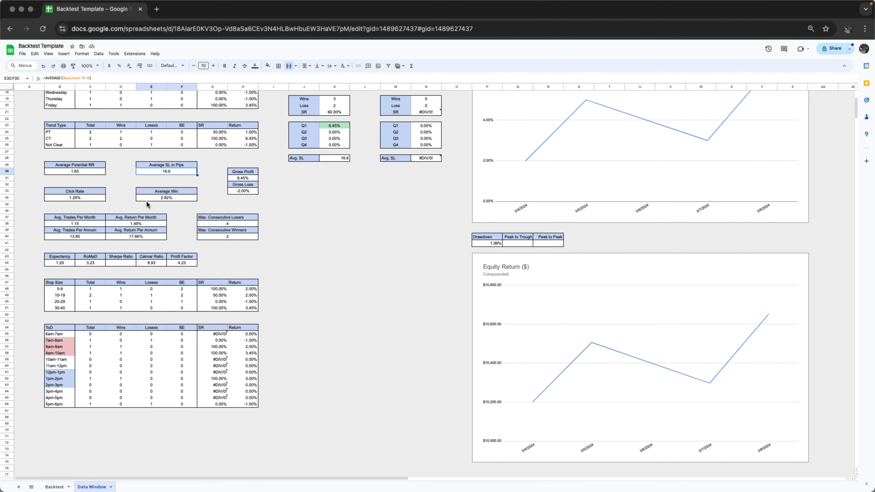
{"action": "double_click", "coordinate": [78, 197]}
{"action": "scroll", "coordinate": [155, 185], "scroll_direction": "up", "scroll_amount": 5}
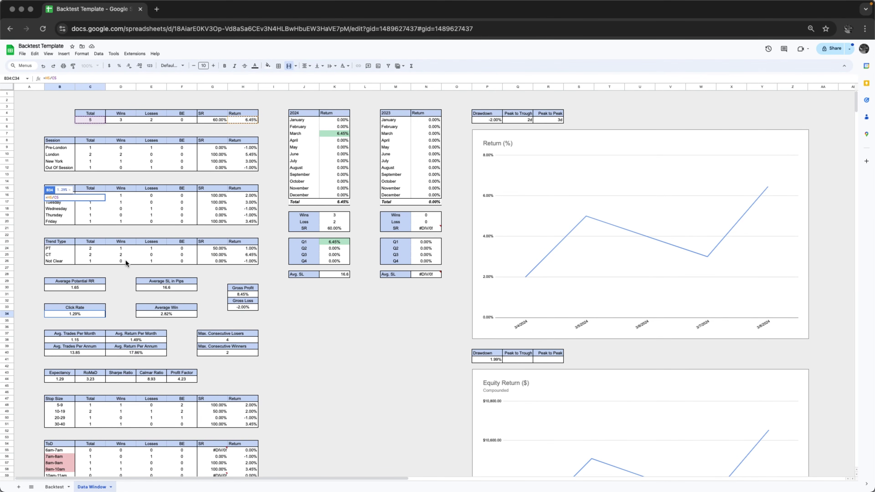
{"action": "scroll", "coordinate": [124, 260], "scroll_direction": "down", "scroll_amount": 5}
{"action": "left_click", "coordinate": [113, 207]}
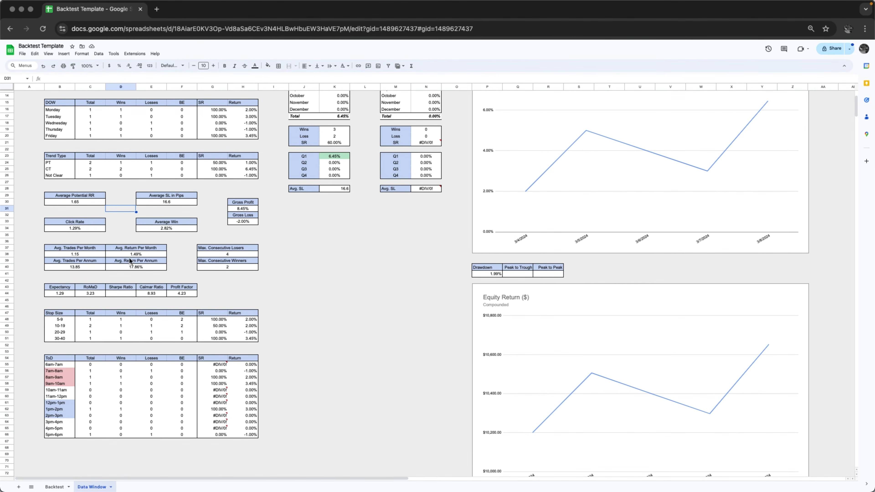
{"action": "scroll", "coordinate": [195, 233], "scroll_direction": "down", "scroll_amount": 1}
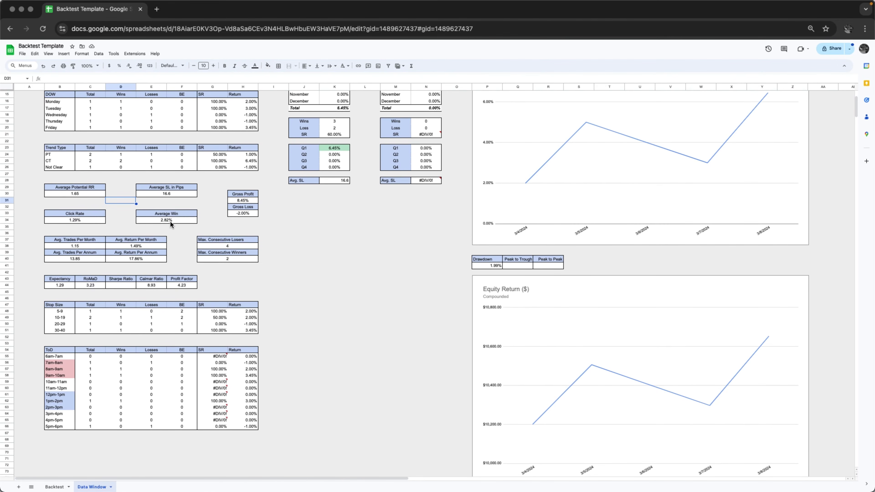
{"action": "double_click", "coordinate": [163, 221]}
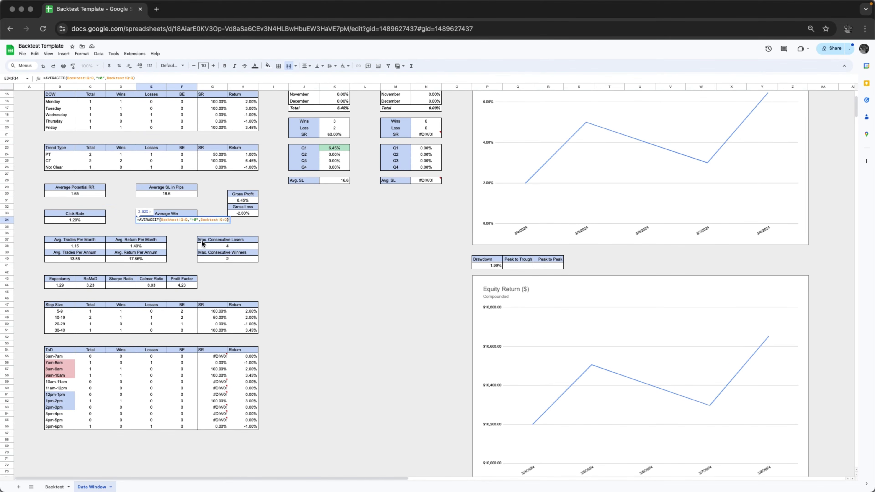
{"action": "left_click", "coordinate": [203, 208]}
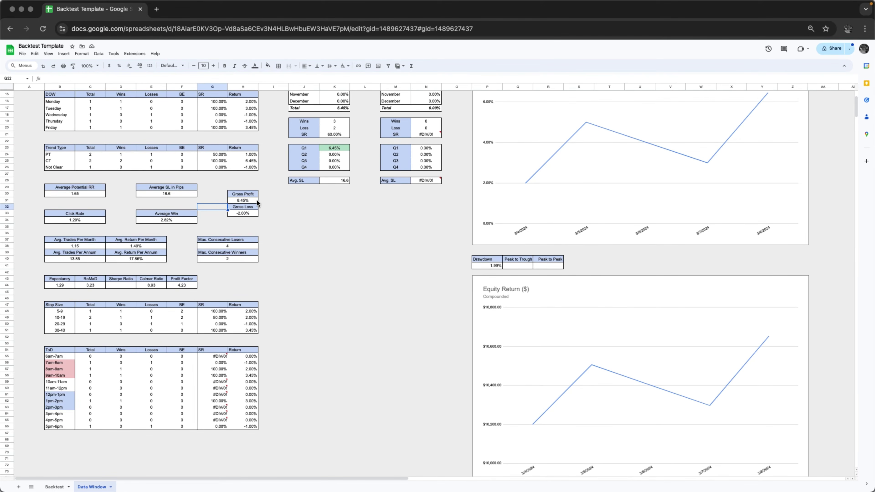
- Inspect the Gross Loss formula and the Profit Factor formula that uses gross profit and gross loss
{"action": "left_click", "coordinate": [253, 214]}
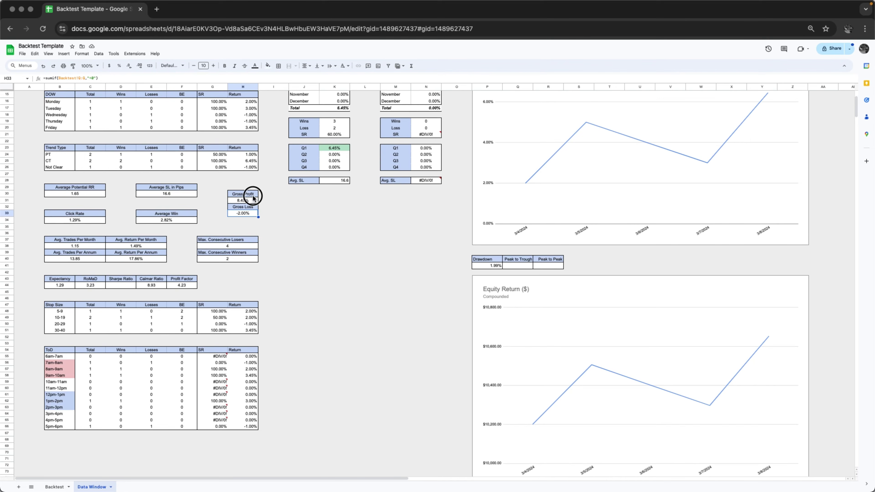
{"action": "left_click", "coordinate": [248, 207]}
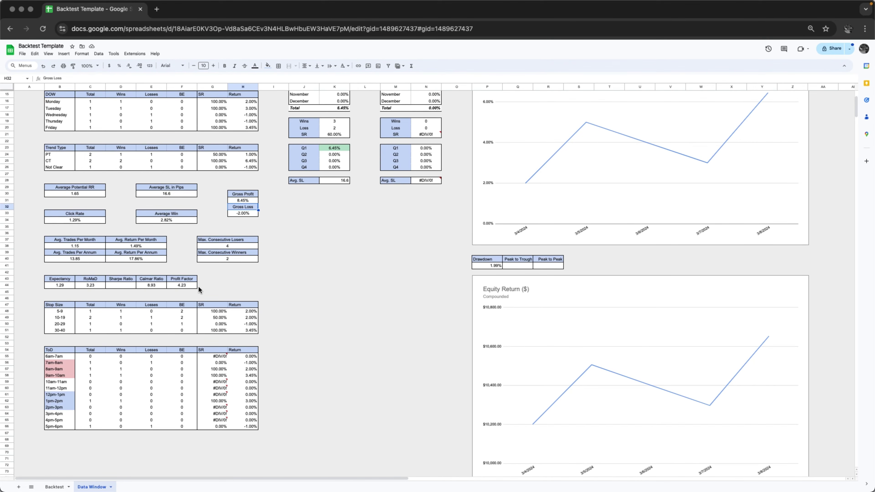
{"action": "double_click", "coordinate": [191, 285]}
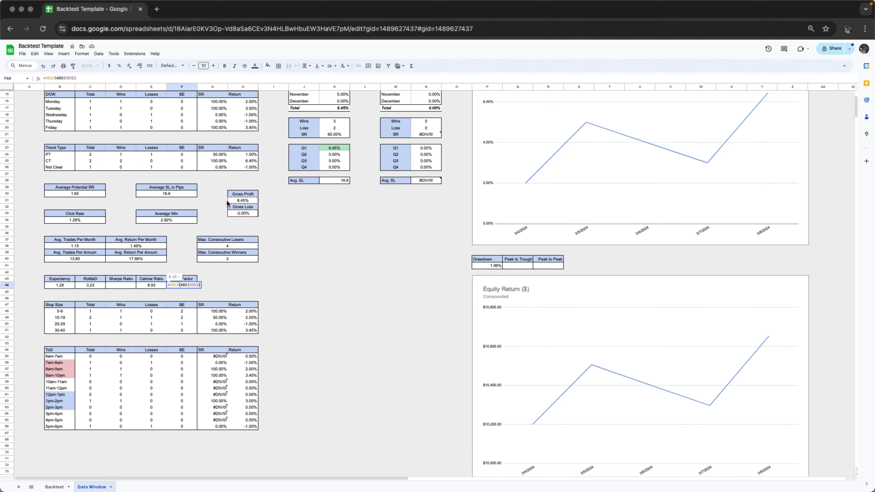
{"action": "left_click", "coordinate": [175, 247]}
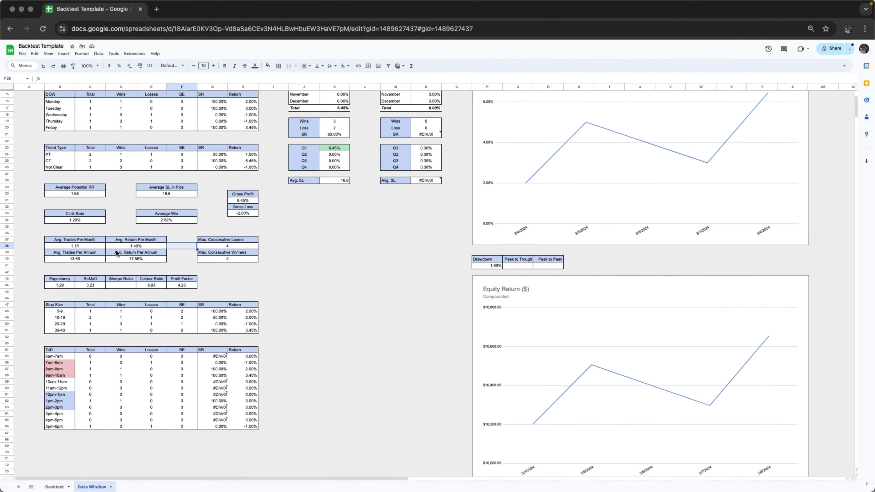
- Inspect the formulas for average trades and average return, both per month and per annum
{"action": "left_click", "coordinate": [88, 228]}
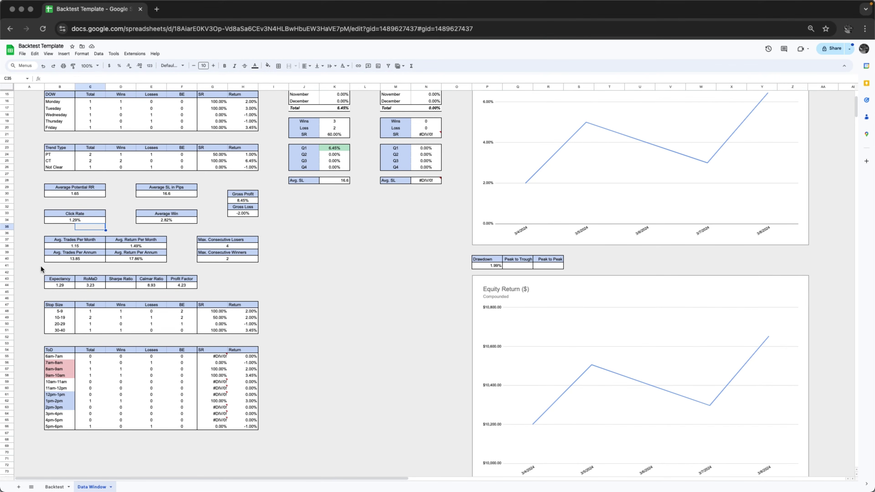
{"action": "double_click", "coordinate": [73, 245]}
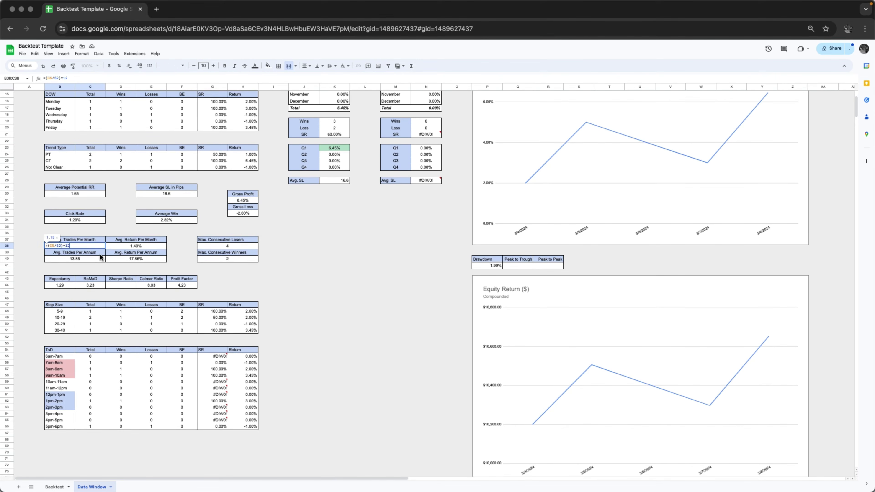
{"action": "double_click", "coordinate": [119, 246]}
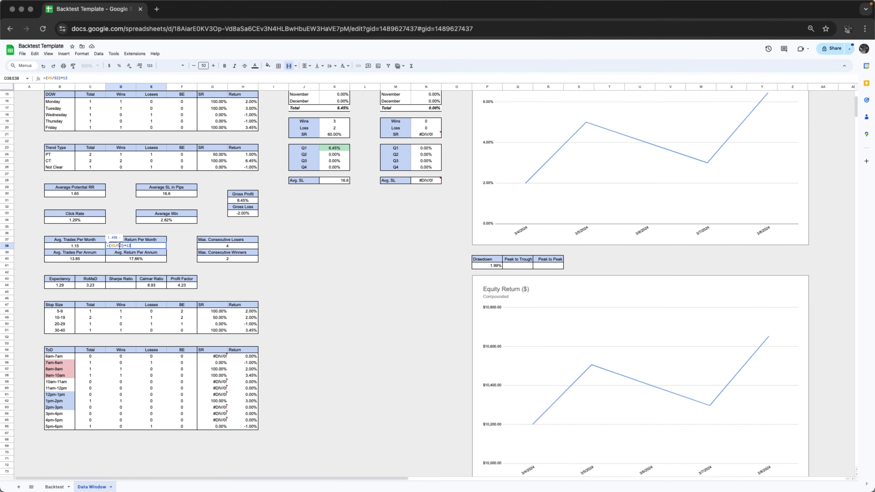
{"action": "double_click", "coordinate": [83, 259]}
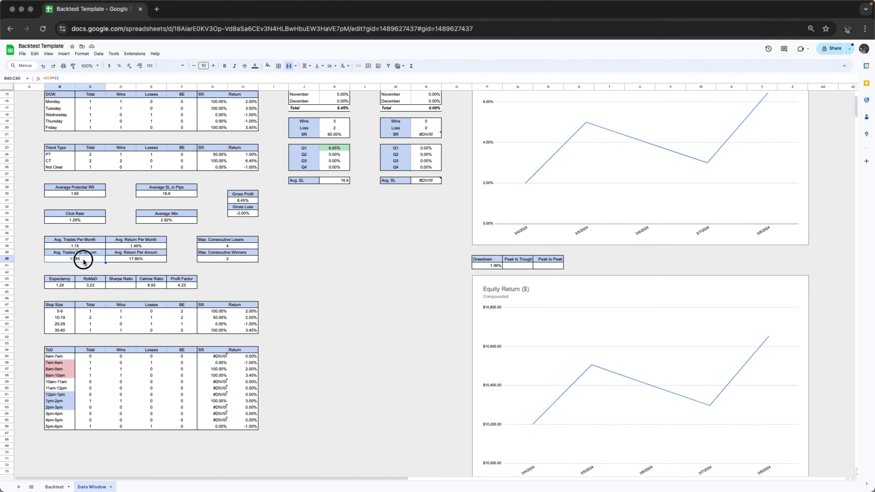
{"action": "double_click", "coordinate": [126, 257]}
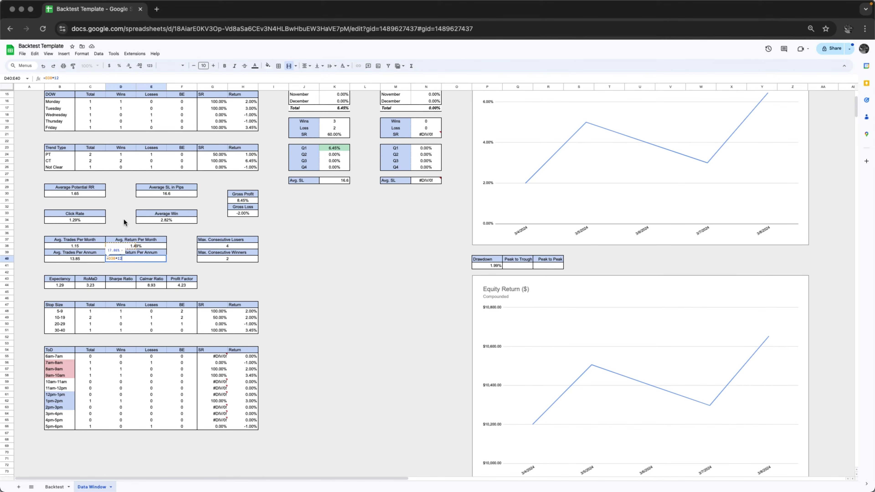
{"action": "left_click", "coordinate": [122, 226]}
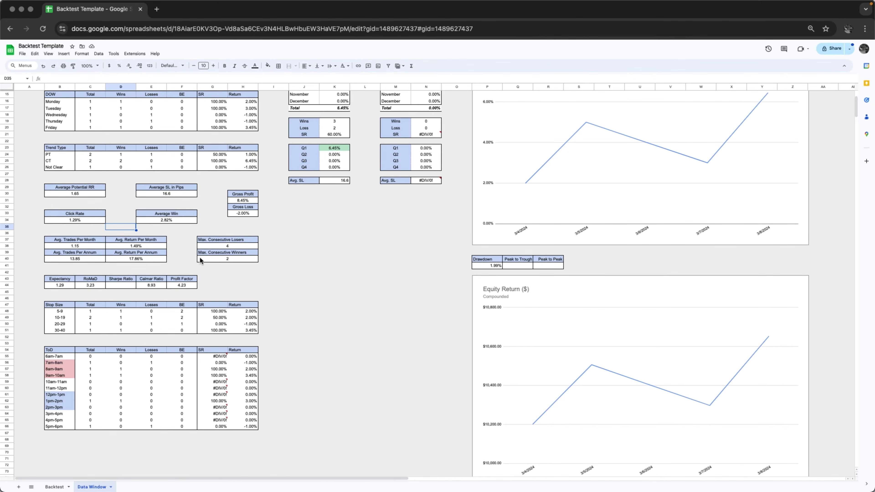
- Inspect the Max. Consecutive Losers and Winners cells and compare them with the Win/Loss column on the Backtest sheet
{"action": "double_click", "coordinate": [244, 245]}
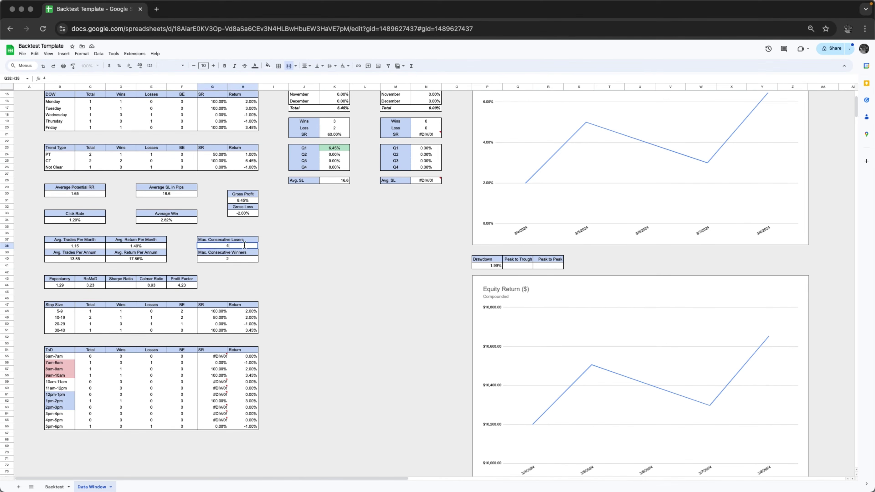
{"action": "double_click", "coordinate": [247, 259]}
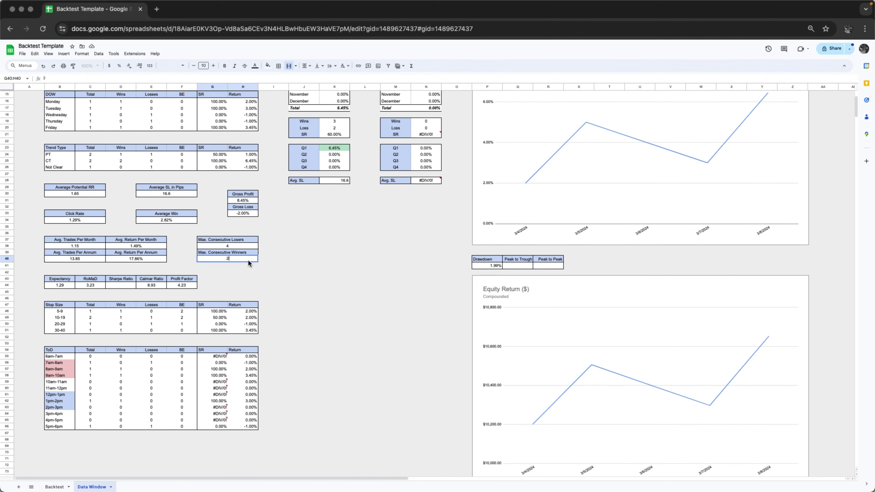
{"action": "left_click", "coordinate": [268, 246]}
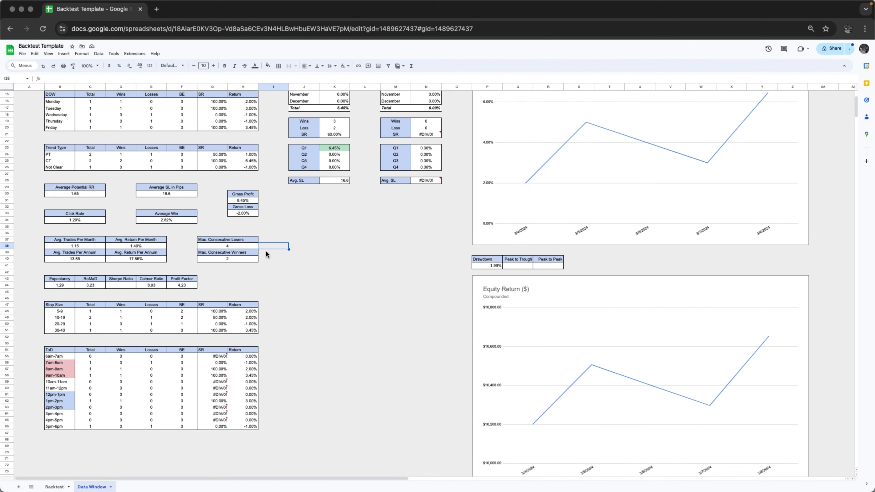
{"action": "left_click", "coordinate": [266, 254]}
{"action": "left_click", "coordinate": [56, 486]}
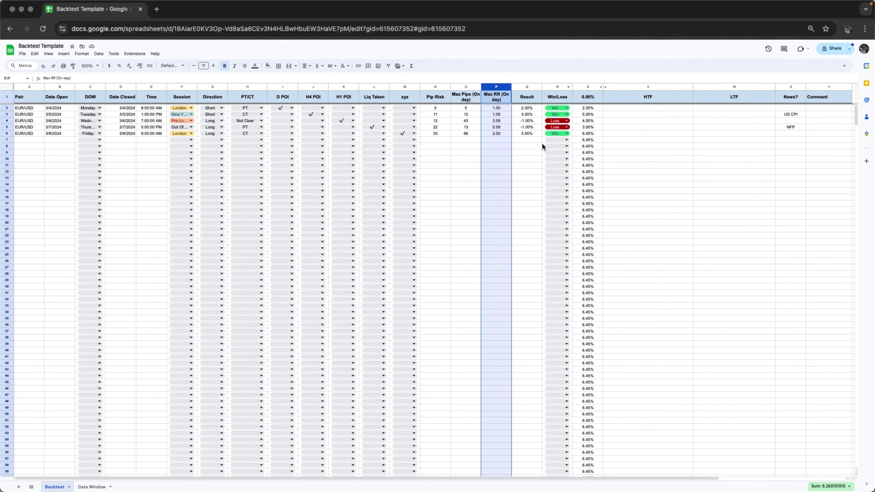
{"action": "left_click", "coordinate": [98, 487]}
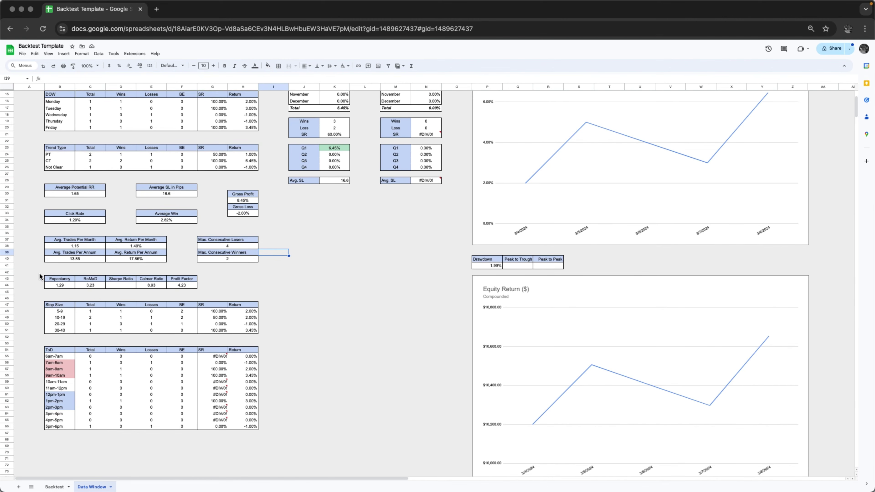
- Highlight the ratio table from Expectancy to Profit Factor and examine its Sharpe Ratio cell
{"action": "left_click_drag", "start_coordinate": [40, 276], "coordinate": [203, 294]}
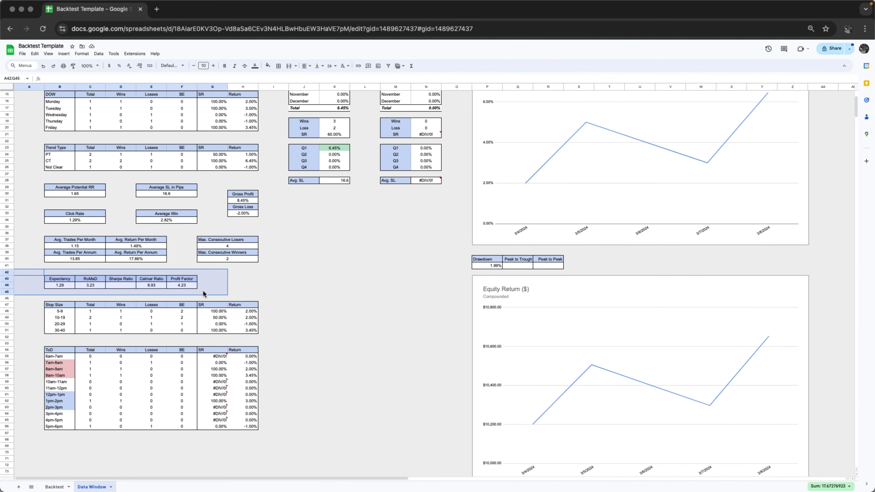
{"action": "left_click", "coordinate": [217, 284]}
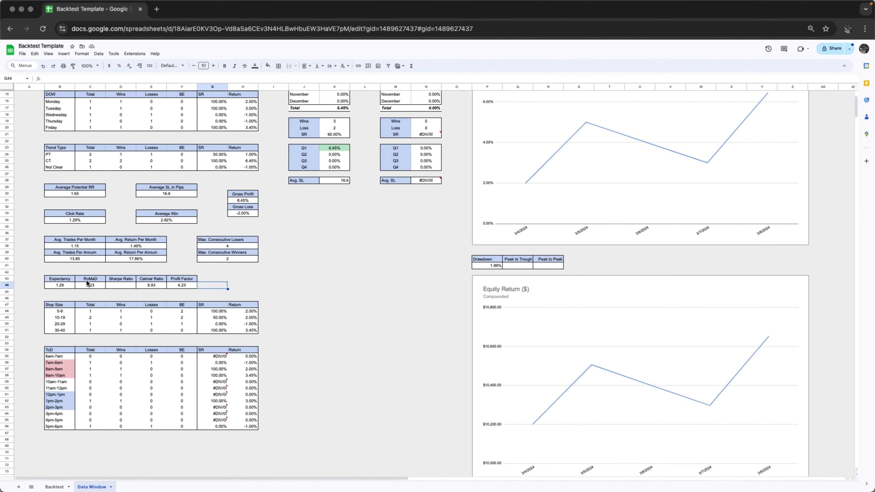
{"action": "double_click", "coordinate": [125, 284]}
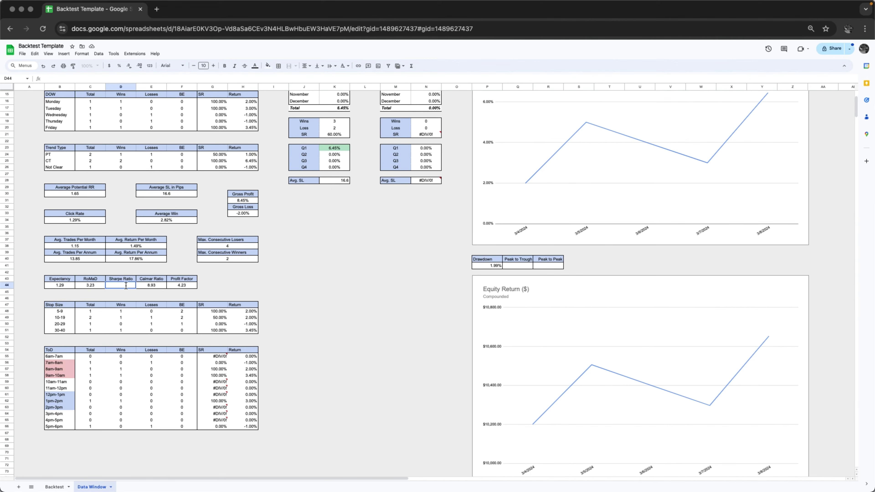
{"action": "key", "text": "Right"}
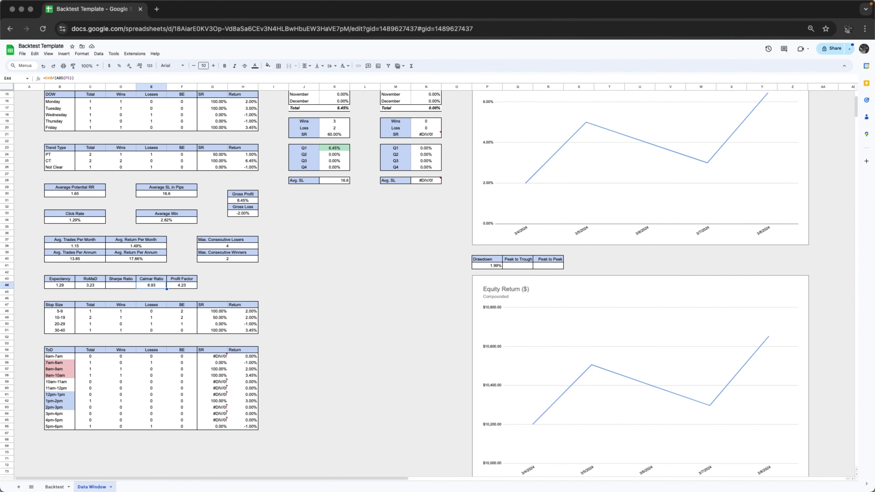
- Inspect the Calmar Ratio and Profit Factor formulas and the cells they reference
{"action": "double_click", "coordinate": [161, 283]}
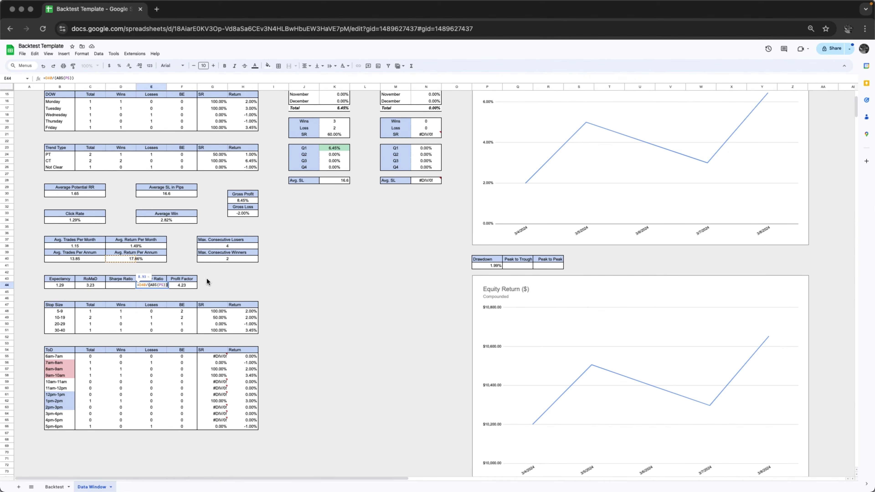
{"action": "key", "text": "Escape"}
{"action": "left_click", "coordinate": [177, 287]}
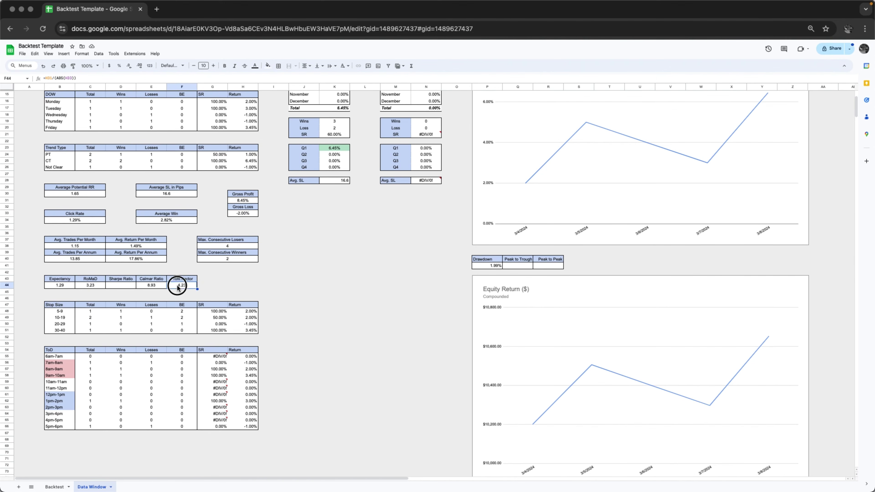
{"action": "double_click", "coordinate": [155, 283]}
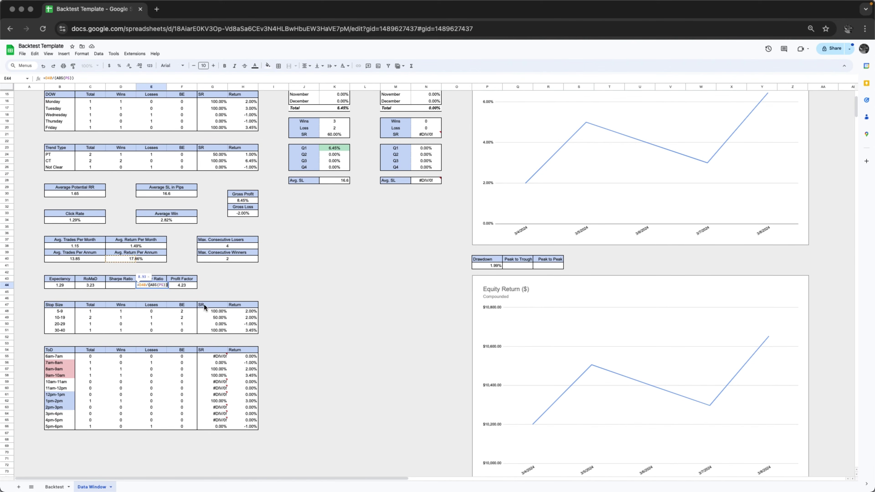
{"action": "double_click", "coordinate": [193, 284]}
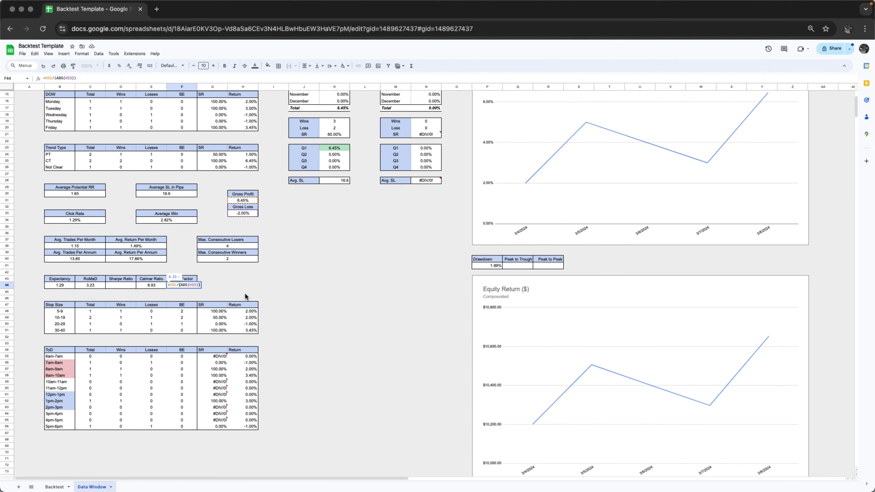
{"action": "left_click", "coordinate": [234, 279]}
- Examine the pip ranges listed in the Stop Size table
{"action": "scroll", "coordinate": [240, 263], "scroll_direction": "down", "scroll_amount": 5}
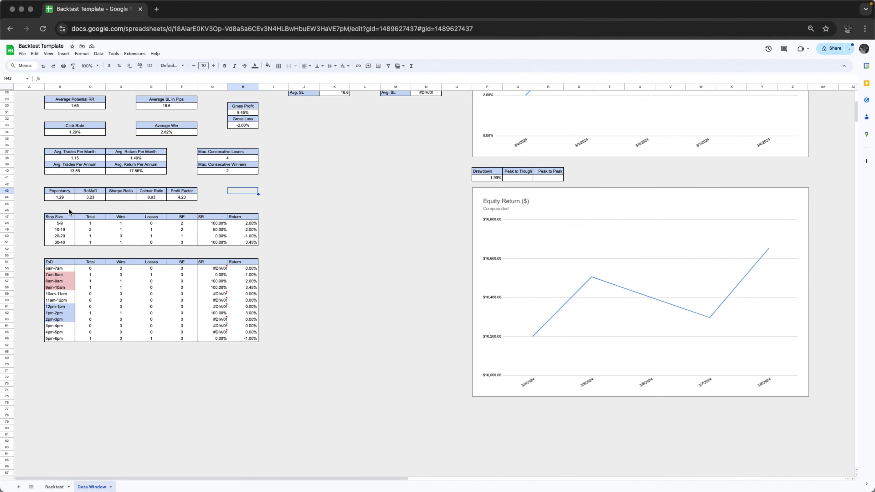
{"action": "left_click", "coordinate": [65, 242]}
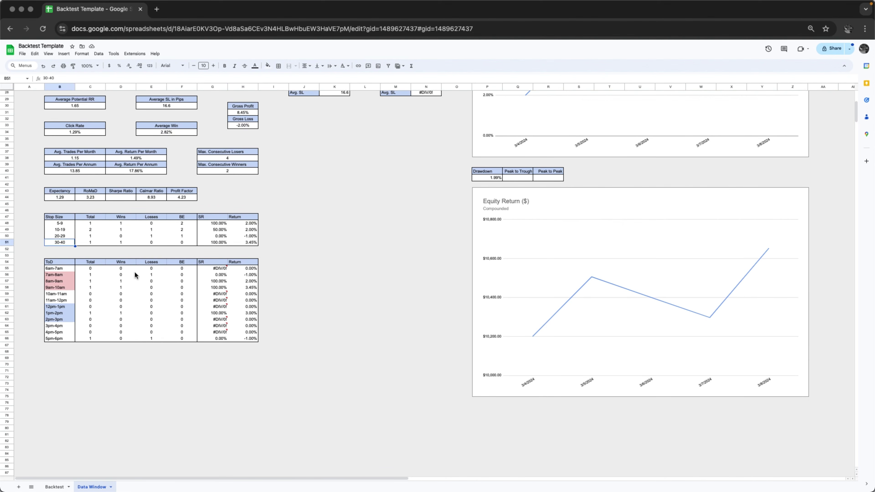
{"action": "left_click", "coordinate": [266, 242]}
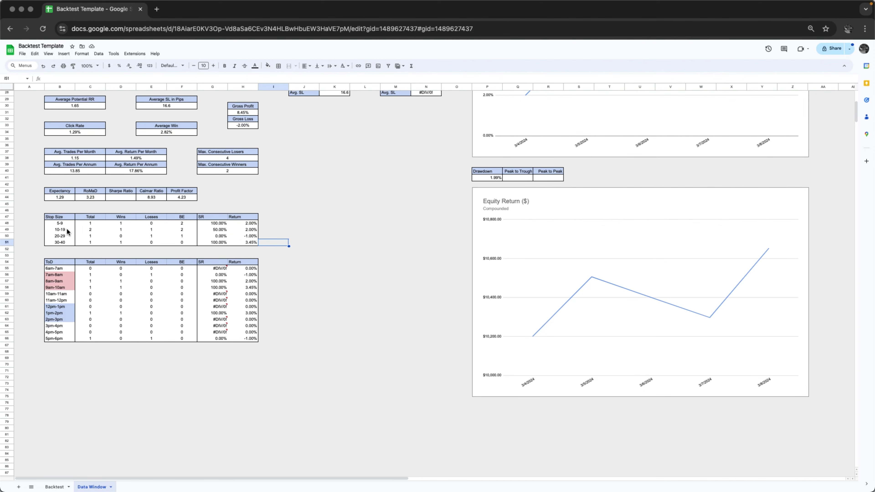
- Change the upper limit in the Total formula of the 5-9 Stop Size row to 9
{"action": "double_click", "coordinate": [98, 223]}
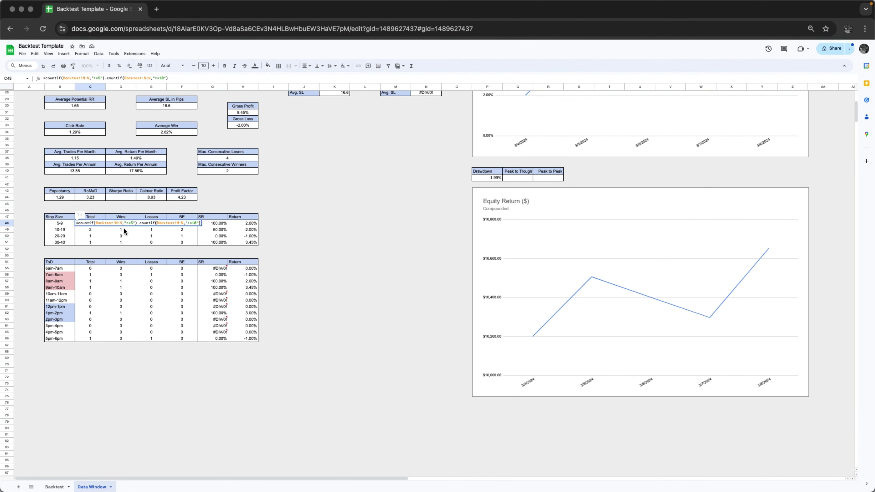
{"action": "left_click", "coordinate": [197, 223]}
{"action": "key", "text": "BackSpace"}
{"action": "key", "text": "BackSpace"}
{"action": "type", "text": "9"}
{"action": "key", "text": "Return"}
- Change the upper limit in the Wins formula of the 5-9 Stop Size row to 9
{"action": "double_click", "coordinate": [120, 223]}
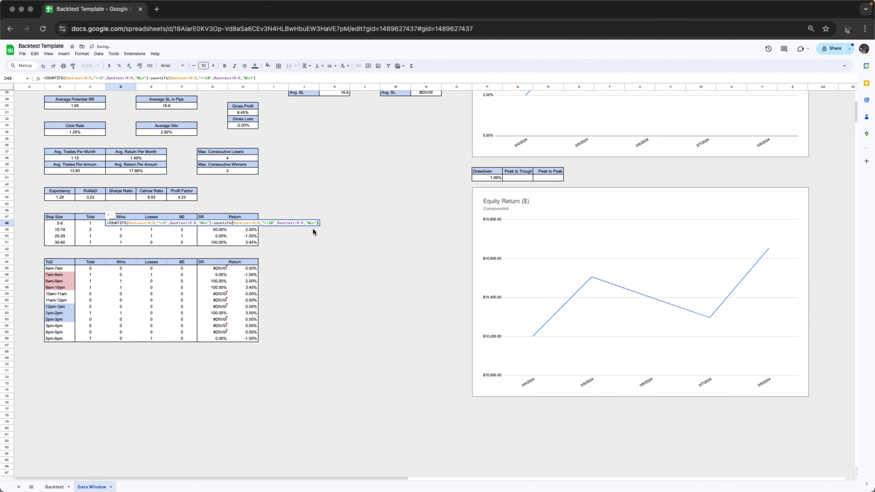
{"action": "left_click", "coordinate": [271, 223]}
{"action": "key", "text": "BackSpace"}
{"action": "key", "text": "BackSpace"}
{"action": "type", "text": "9"}
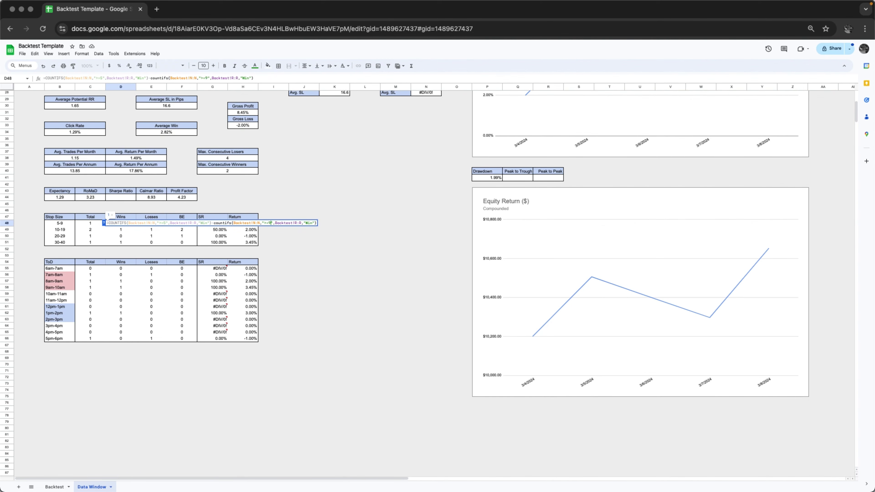
{"action": "left_click", "coordinate": [303, 242]}
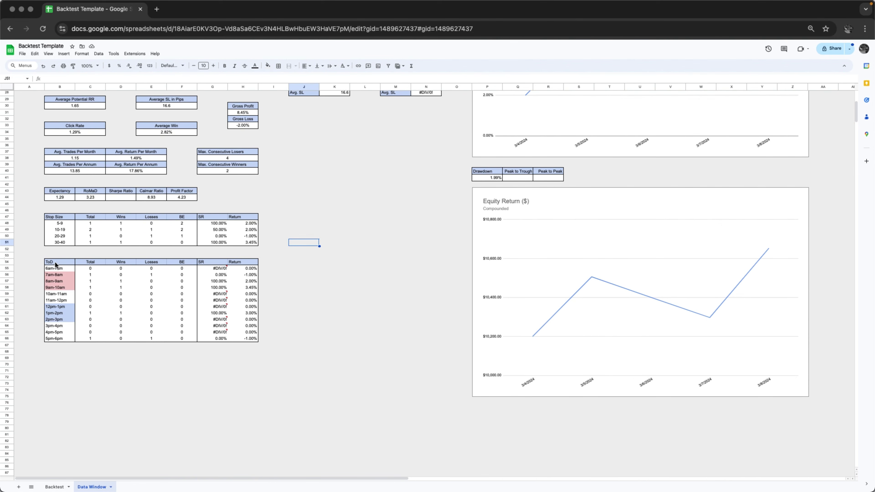
- Examine the ToD table, highlighting the 7am-10am time slots and the 12pm-3pm time slots
{"action": "left_click", "coordinate": [68, 263]}
{"action": "left_click_drag", "start_coordinate": [67, 263], "coordinate": [240, 338]}
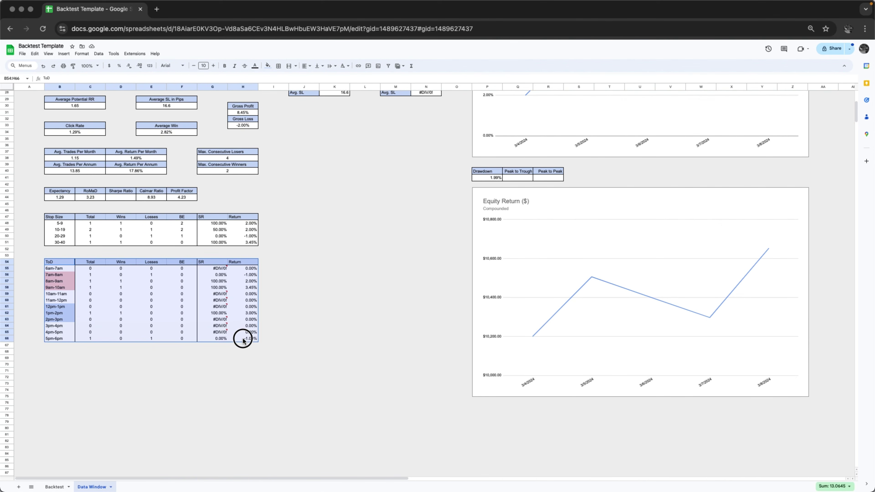
{"action": "left_click", "coordinate": [313, 293]}
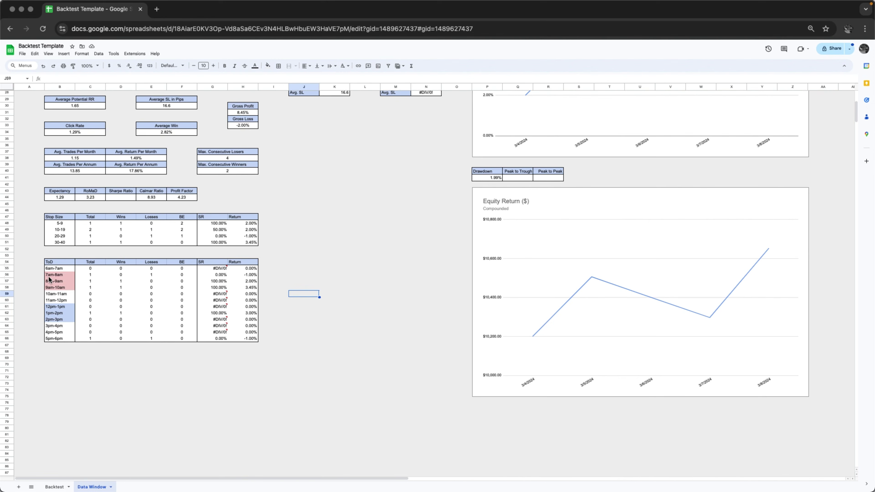
{"action": "left_click_drag", "start_coordinate": [49, 277], "coordinate": [63, 284]}
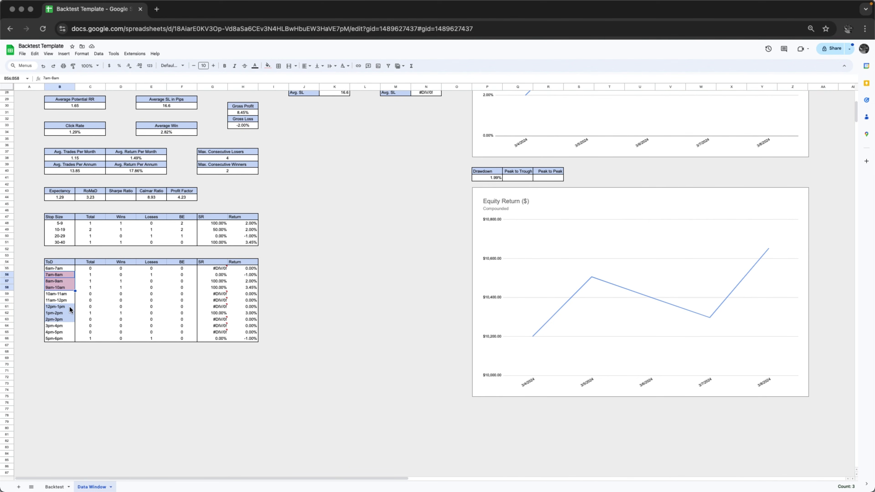
{"action": "left_click_drag", "start_coordinate": [68, 306], "coordinate": [71, 320]}
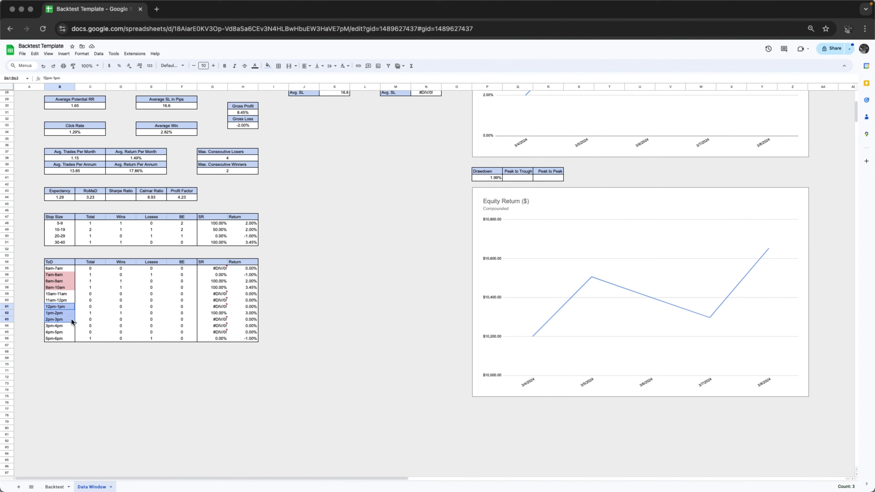
{"action": "left_click", "coordinate": [340, 276]}
- Return to the first tables of the Data Window sheet and view the file options, such as Make a copy
{"action": "scroll", "coordinate": [407, 237], "scroll_direction": "up", "scroll_amount": 8}
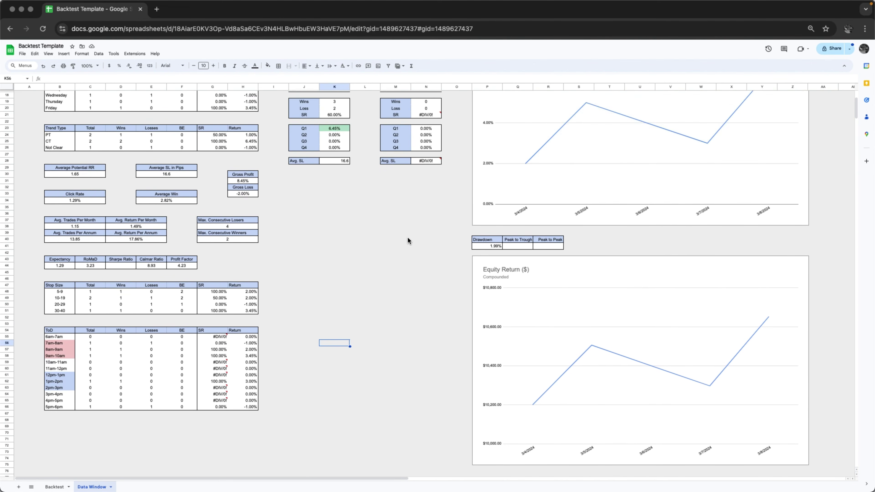
{"action": "scroll", "coordinate": [405, 238], "scroll_direction": "up", "scroll_amount": 1}
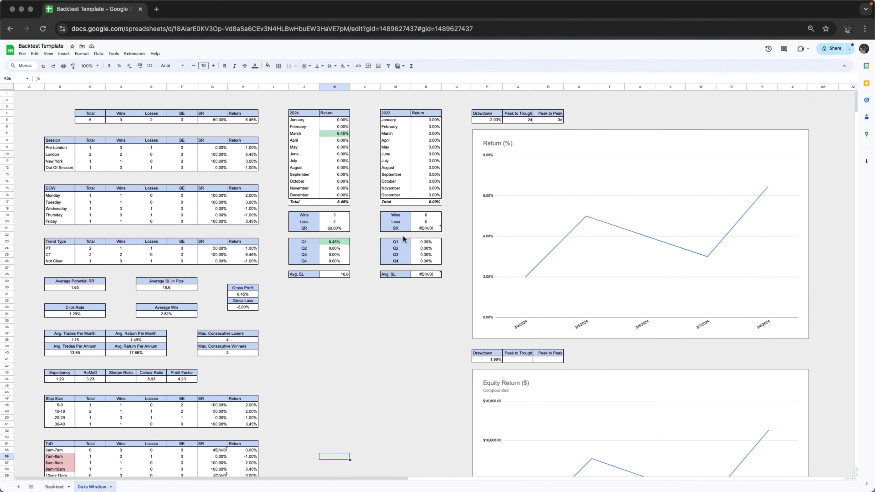
{"action": "left_click", "coordinate": [361, 268]}
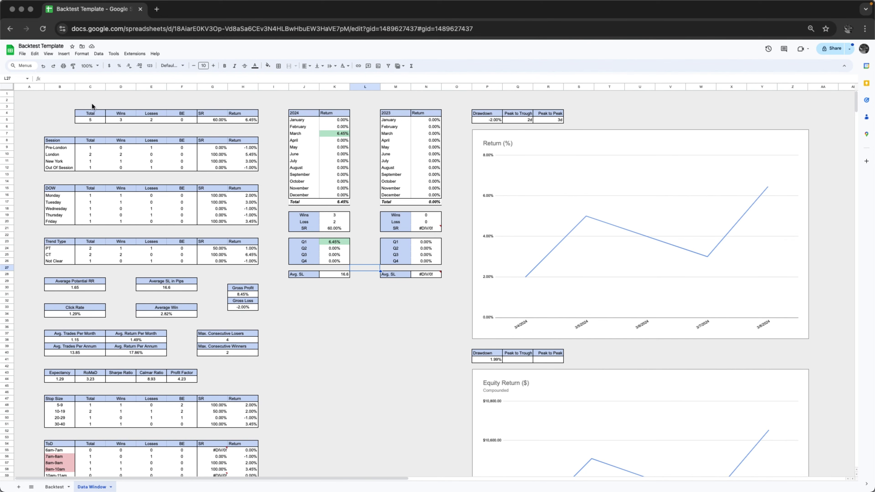
{"action": "left_click", "coordinate": [356, 210]}
{"action": "left_click", "coordinate": [23, 54]}
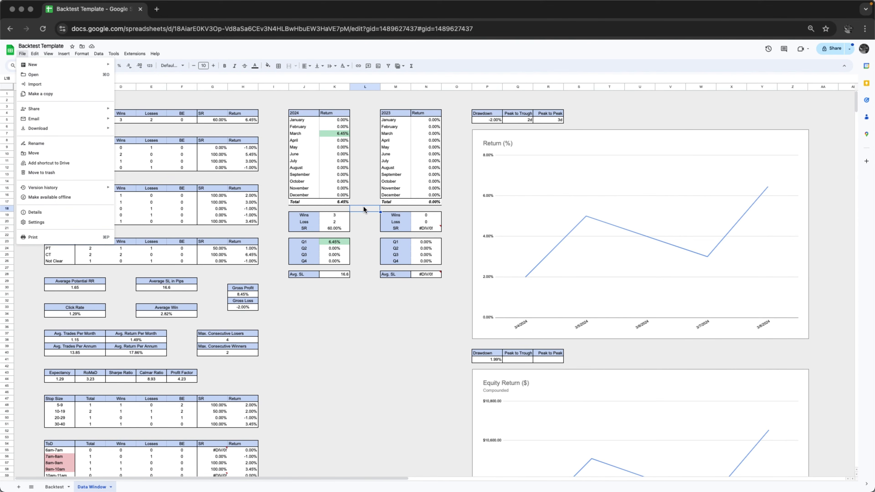
{"action": "key", "text": "Escape"}
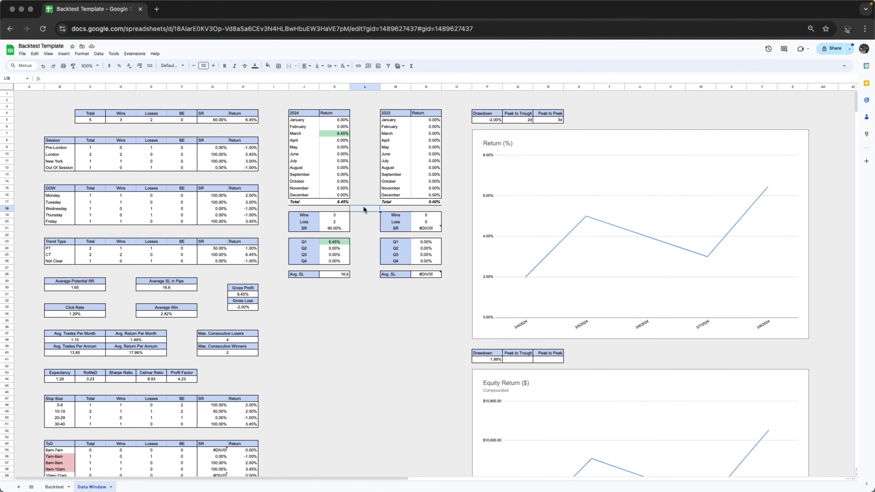